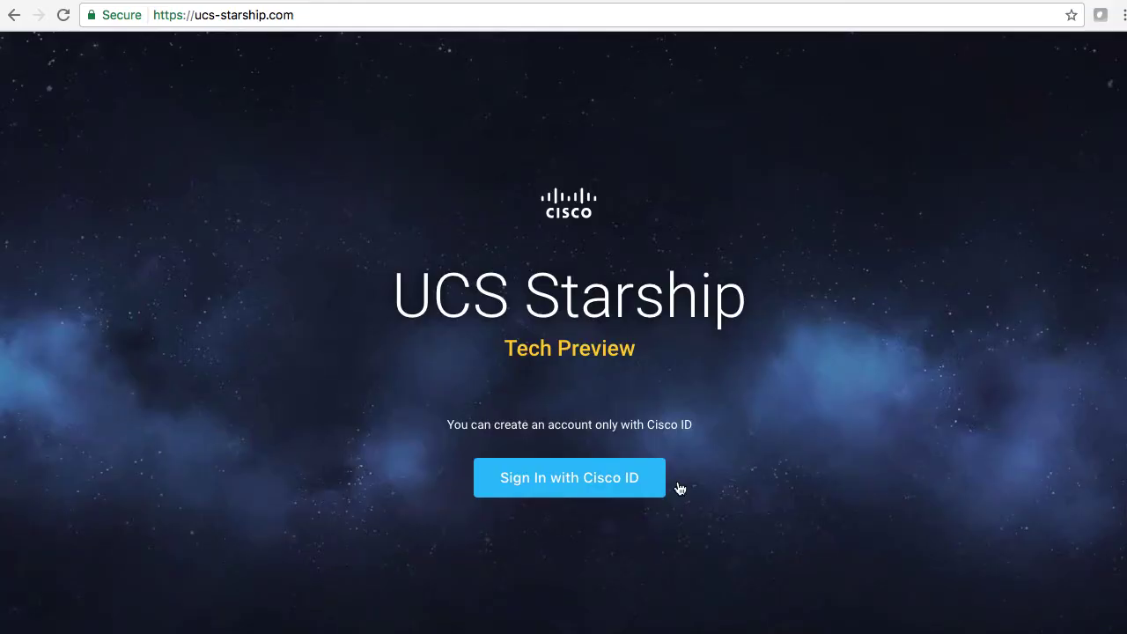
Sign in through Cisco SSO with the Cisco ID user name and password.
{"action": "left_click", "coordinate": [588, 478]}
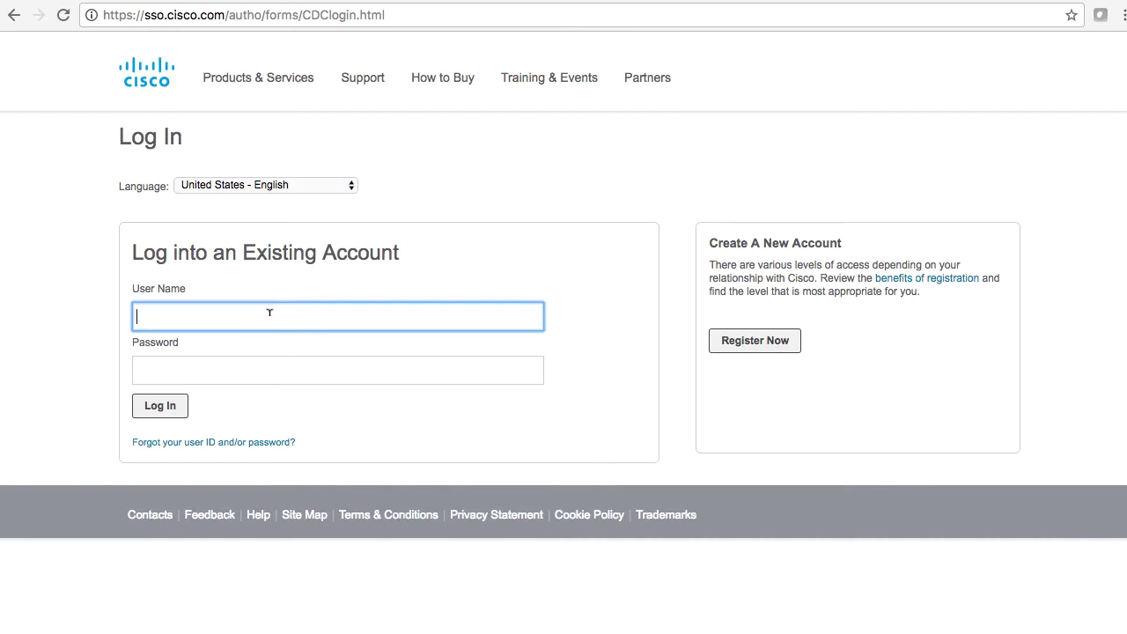
{"action": "type", "text": "soperspam1"}
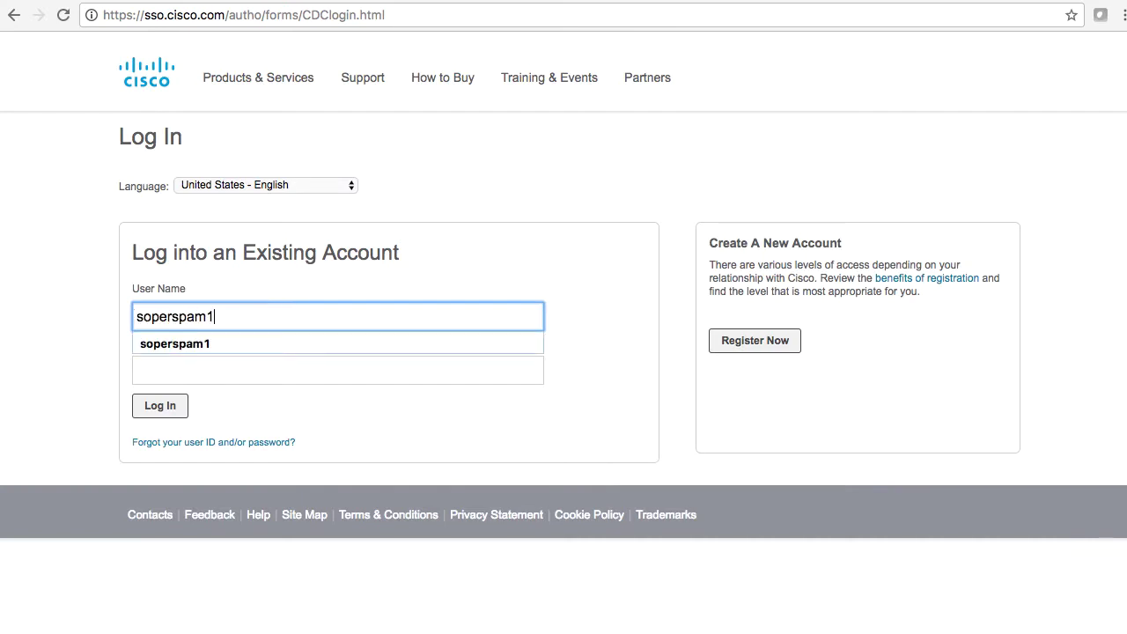
{"action": "key", "text": "Tab"}
{"action": "type", "text": "********"}
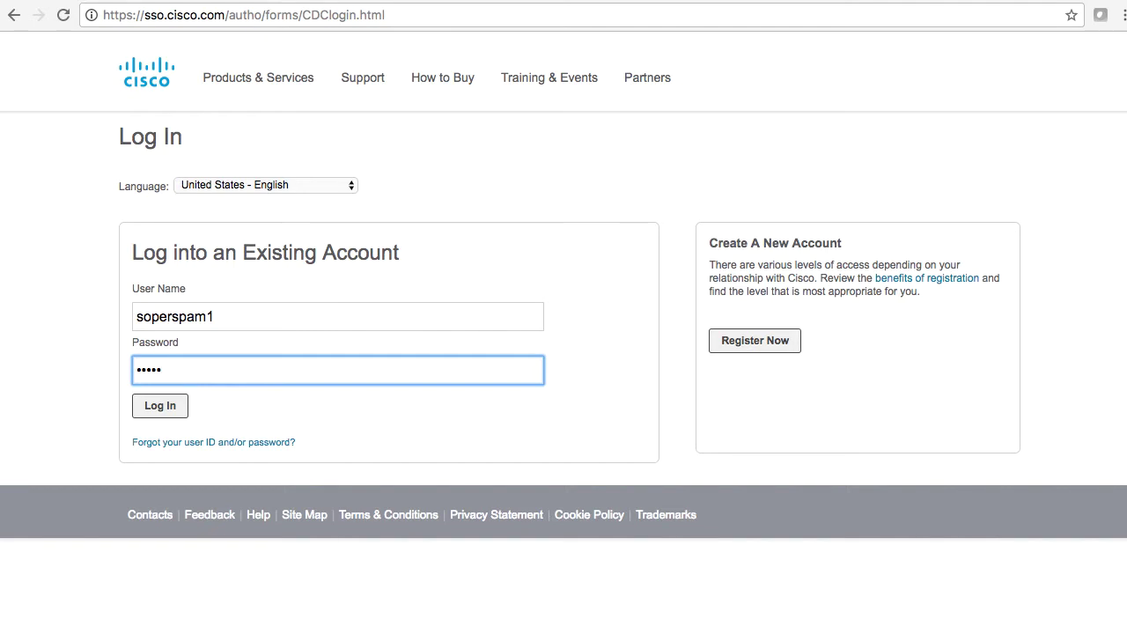
{"action": "type", "text": "***"}
{"action": "key", "text": "Return"}
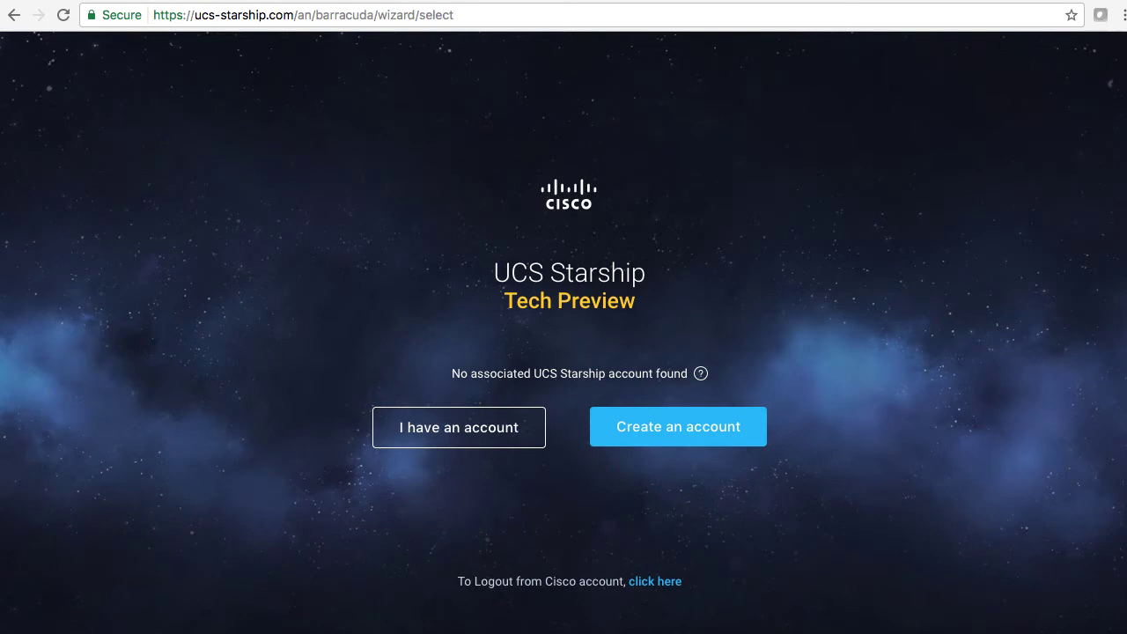
Start a new account, accept the license terms after scrolling through them, and continue.
{"action": "left_click", "coordinate": [700, 429]}
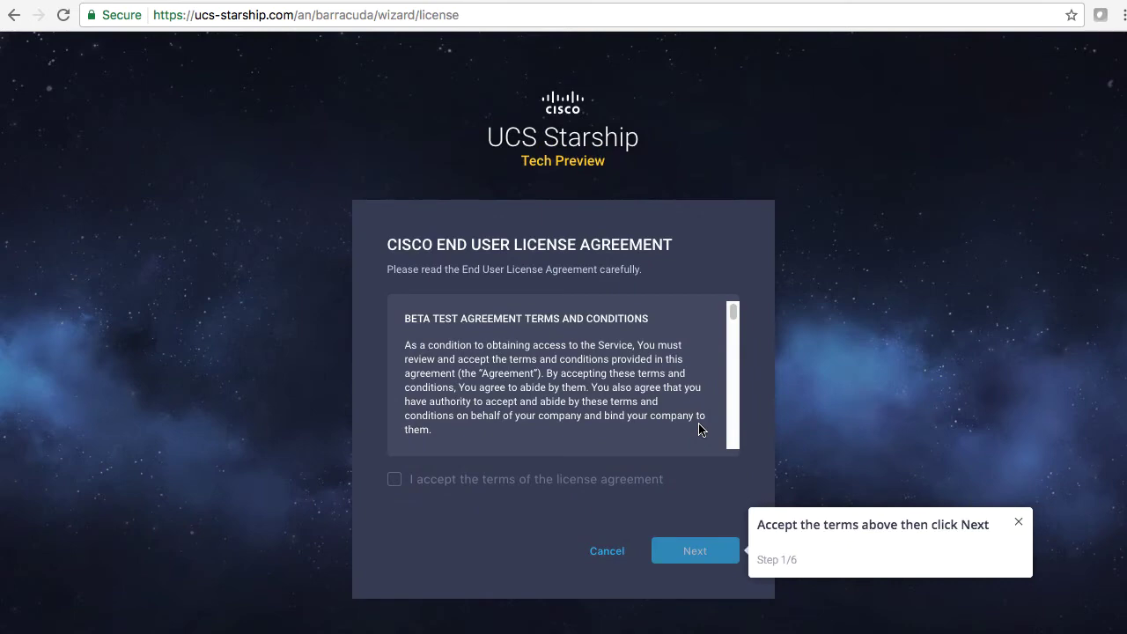
{"action": "left_click_drag", "start_coordinate": [732, 310], "coordinate": [730, 463]}
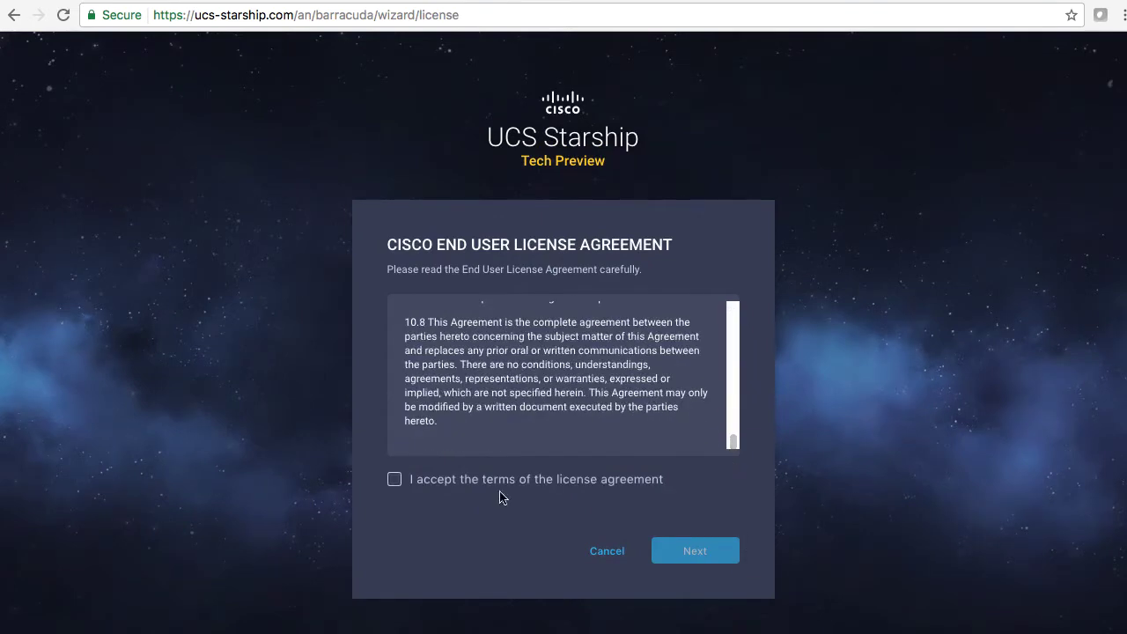
{"action": "left_click", "coordinate": [395, 481]}
{"action": "left_click", "coordinate": [704, 554]}
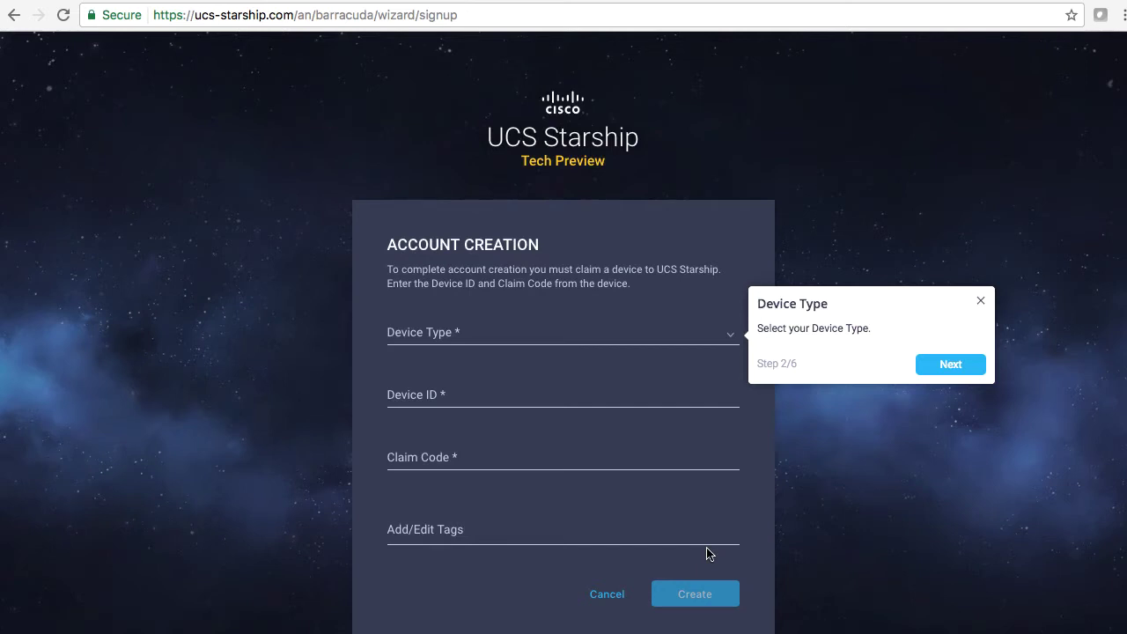
Pick HyperFlex Cluster as the device type, then enter the vSphere administrator user name in HyperFlex Connect.
{"action": "left_click", "coordinate": [727, 334]}
{"action": "left_click", "coordinate": [451, 393]}
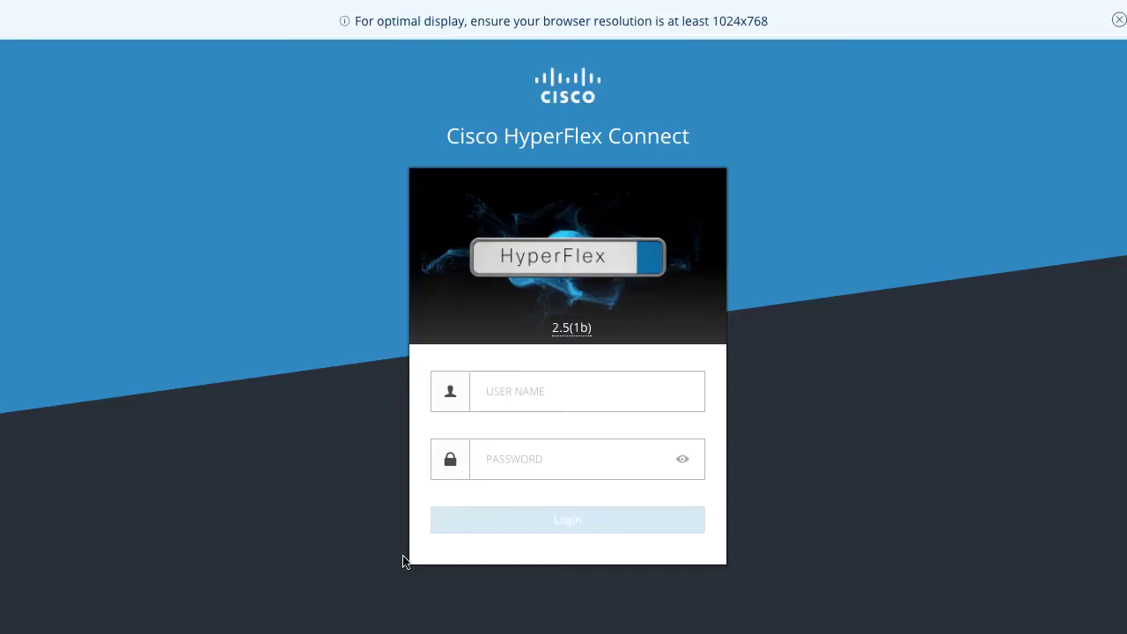
{"action": "left_click", "coordinate": [547, 395]}
{"action": "type", "text": "Administrator@vs"}
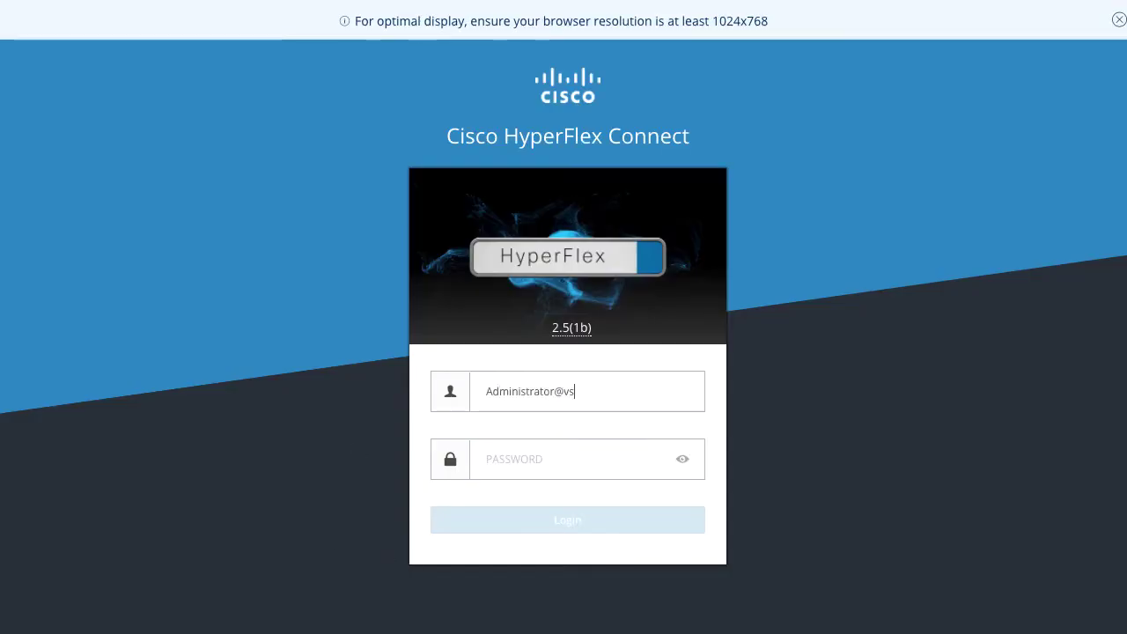
{"action": "type", "text": "phere.local"}
Log in to HyperFlex Connect with the admin password and open the Cloud Management Preview.
{"action": "key", "text": "Tab"}
{"action": "type", "text": "******"}
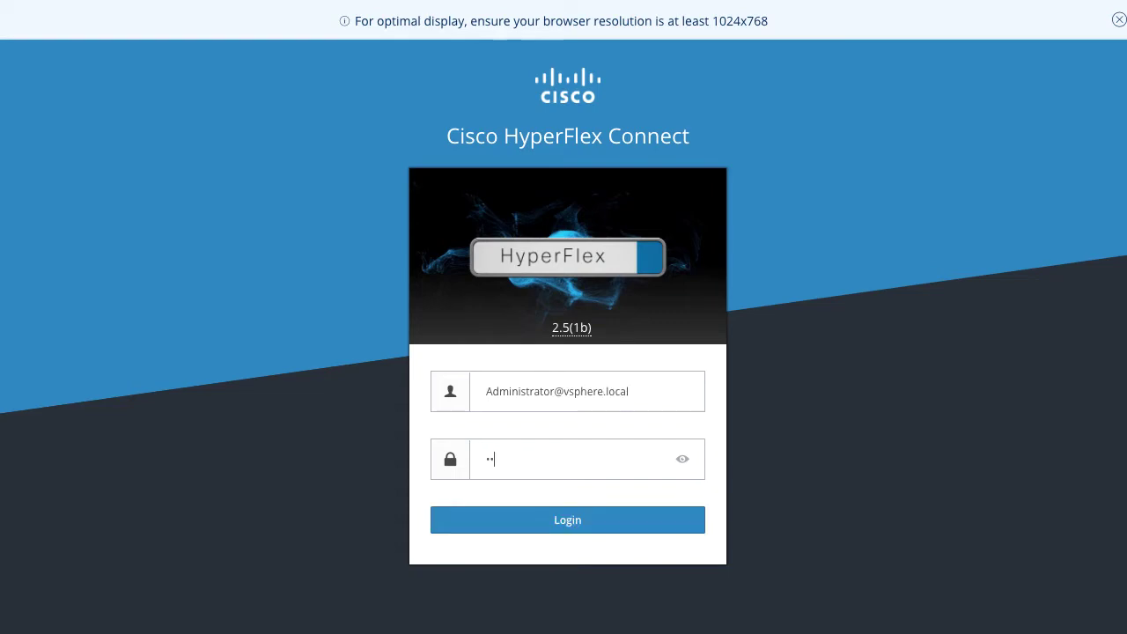
{"action": "key", "text": "Return"}
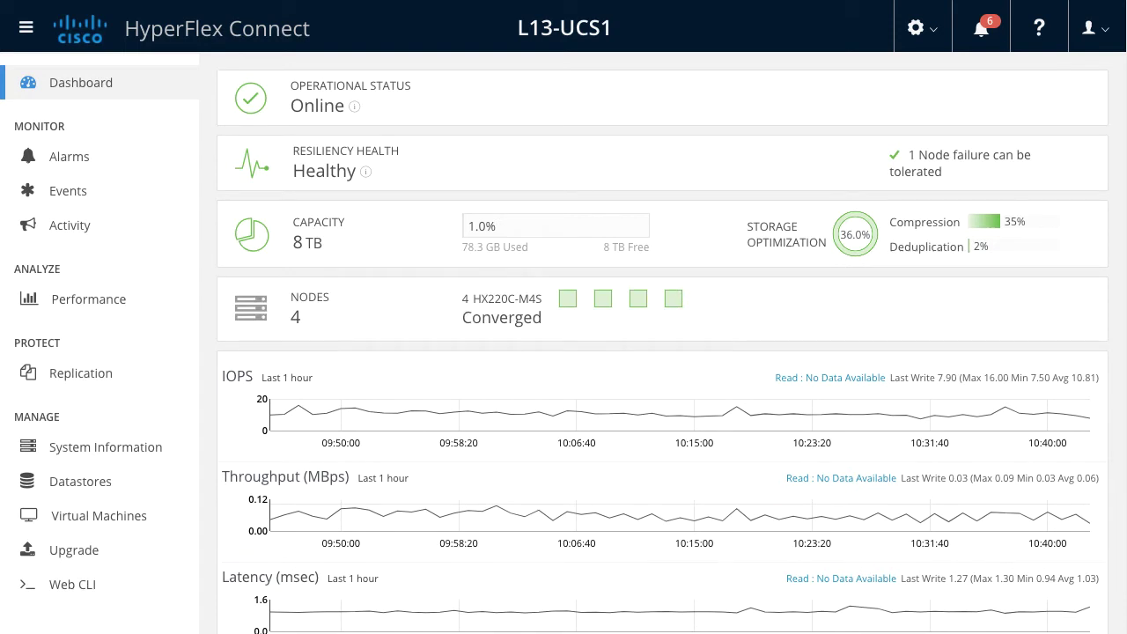
{"action": "left_click", "coordinate": [919, 29]}
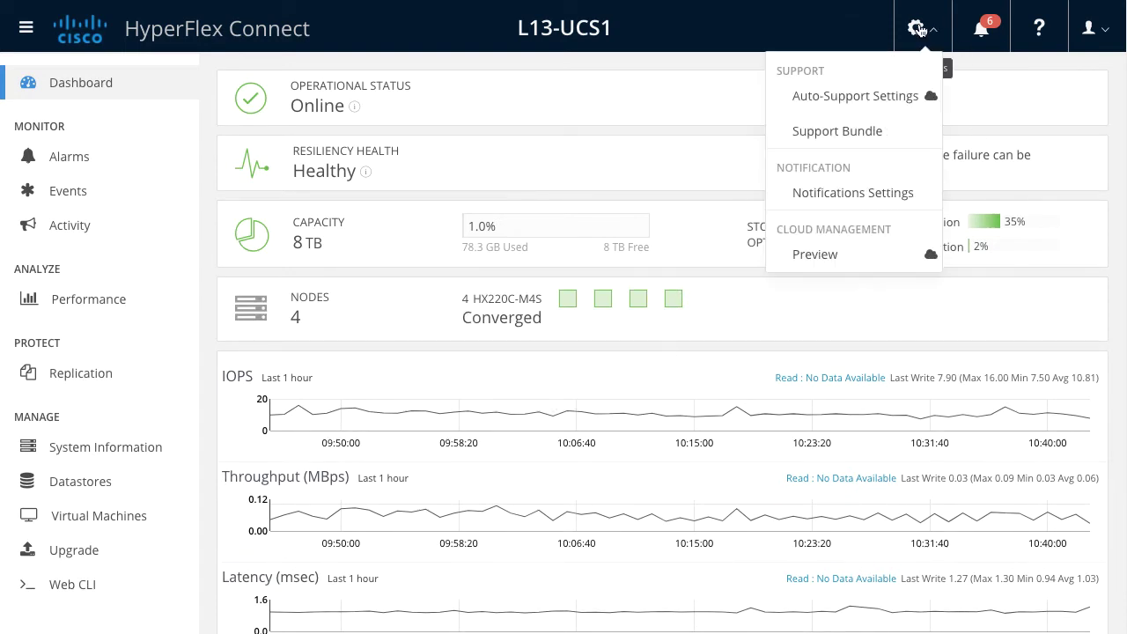
{"action": "left_click", "coordinate": [814, 255]}
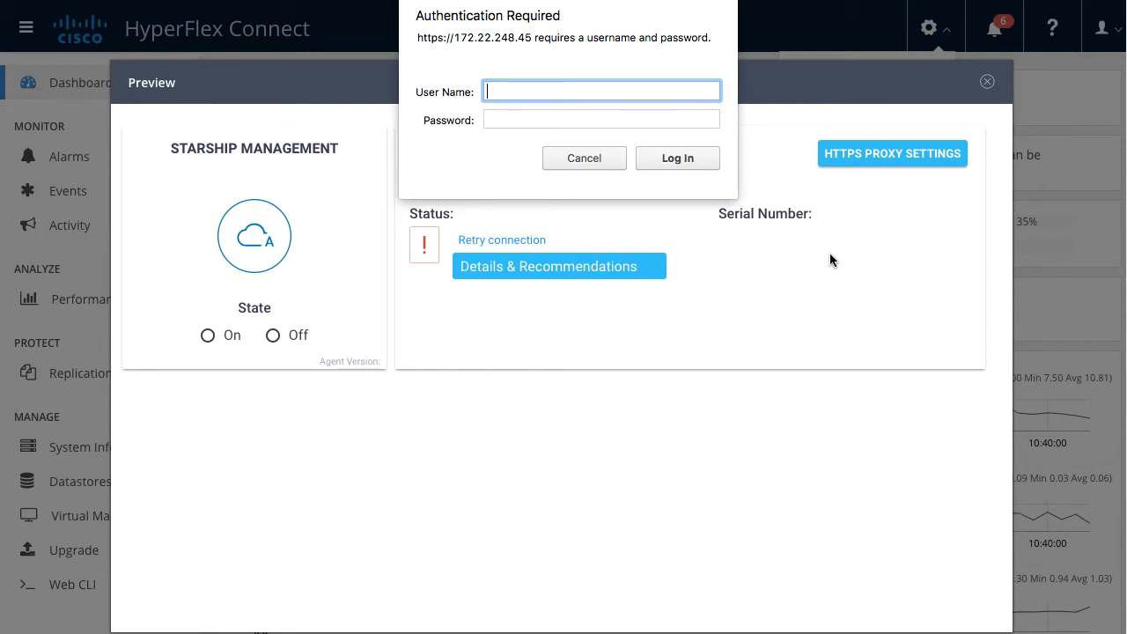
Authenticate to 172.22.248.45 as root, then review and dismiss the connection status details.
{"action": "type", "text": "root"}
{"action": "key", "text": "Tab"}
{"action": "type", "text": "••••••••"}
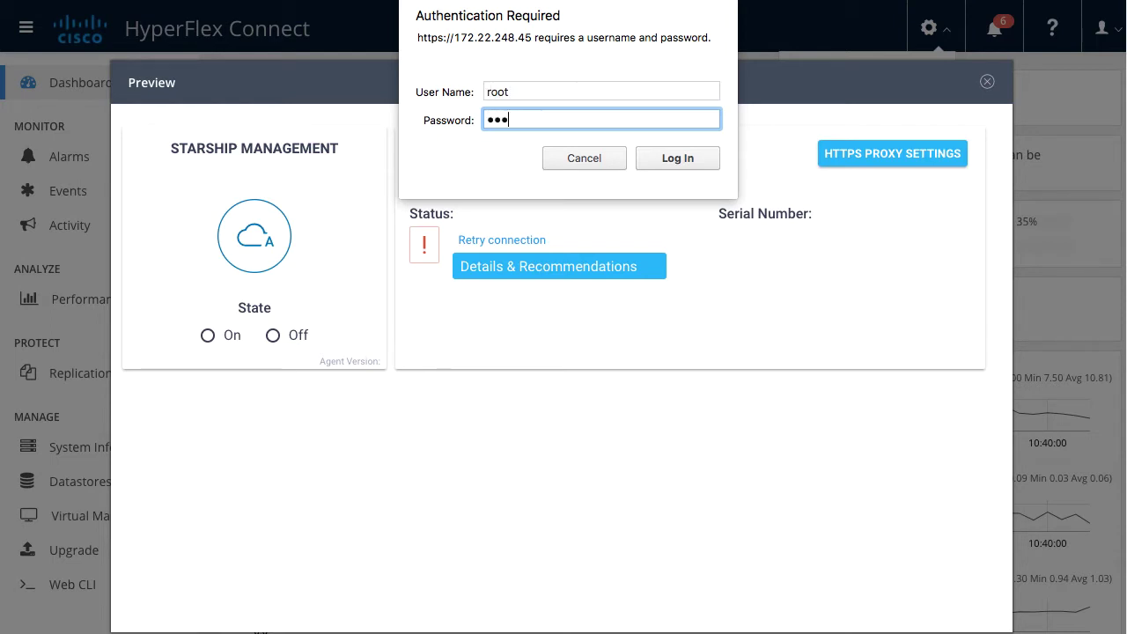
{"action": "type", "text": "••••••••"}
{"action": "key", "text": "Return"}
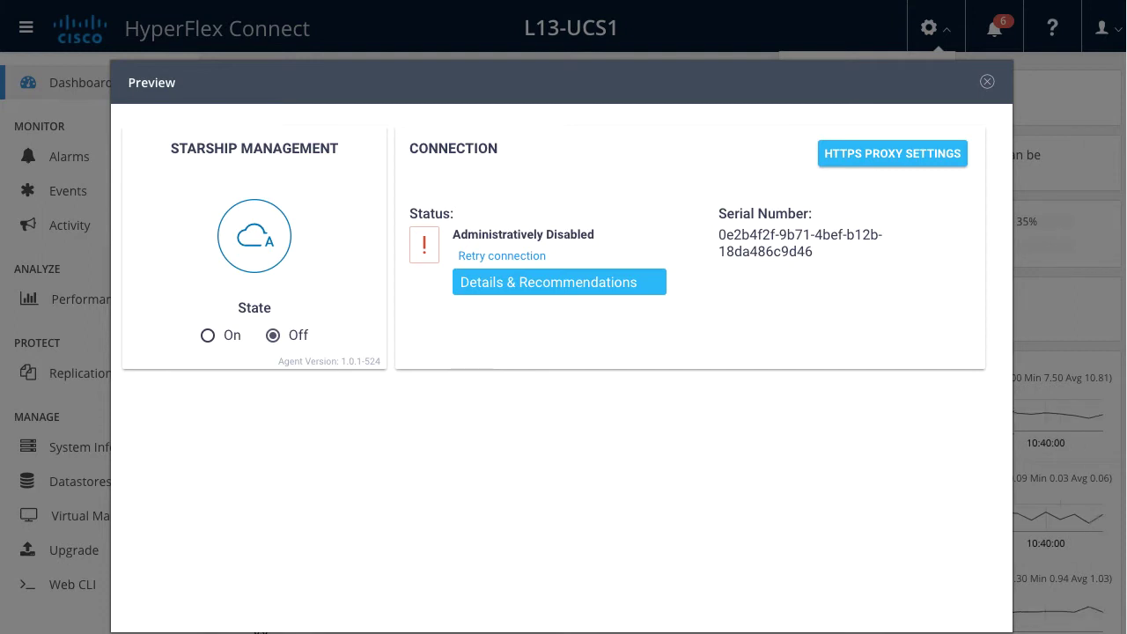
{"action": "left_click", "coordinate": [593, 284]}
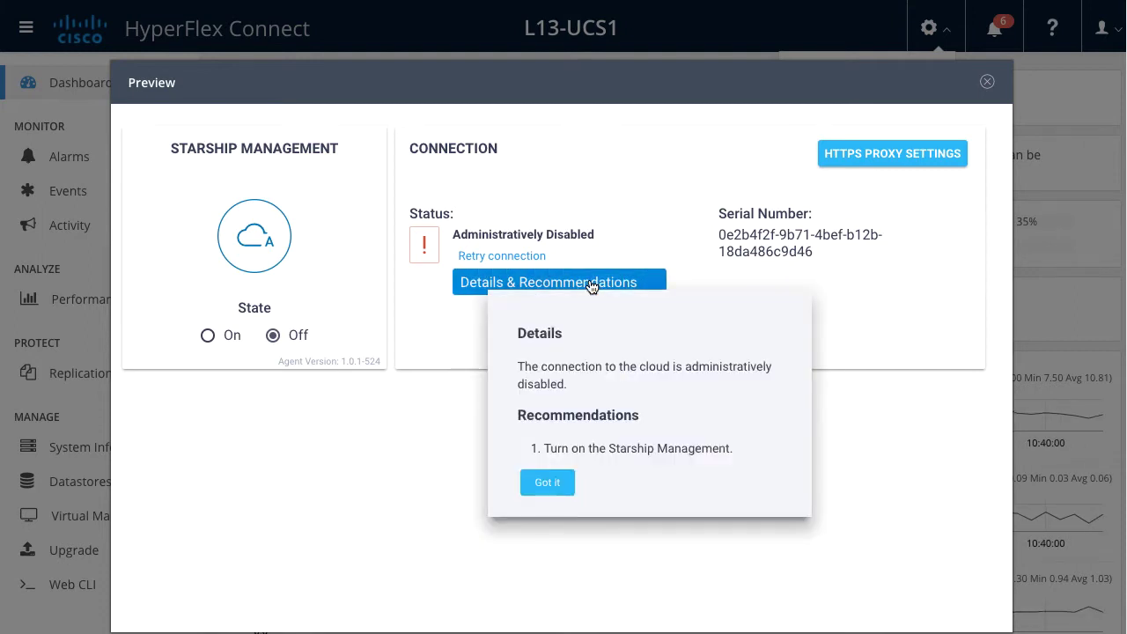
{"action": "left_click", "coordinate": [544, 480]}
Turn Starship Management On and review the UCS Connect Network Error recommendations.
{"action": "left_click", "coordinate": [208, 336]}
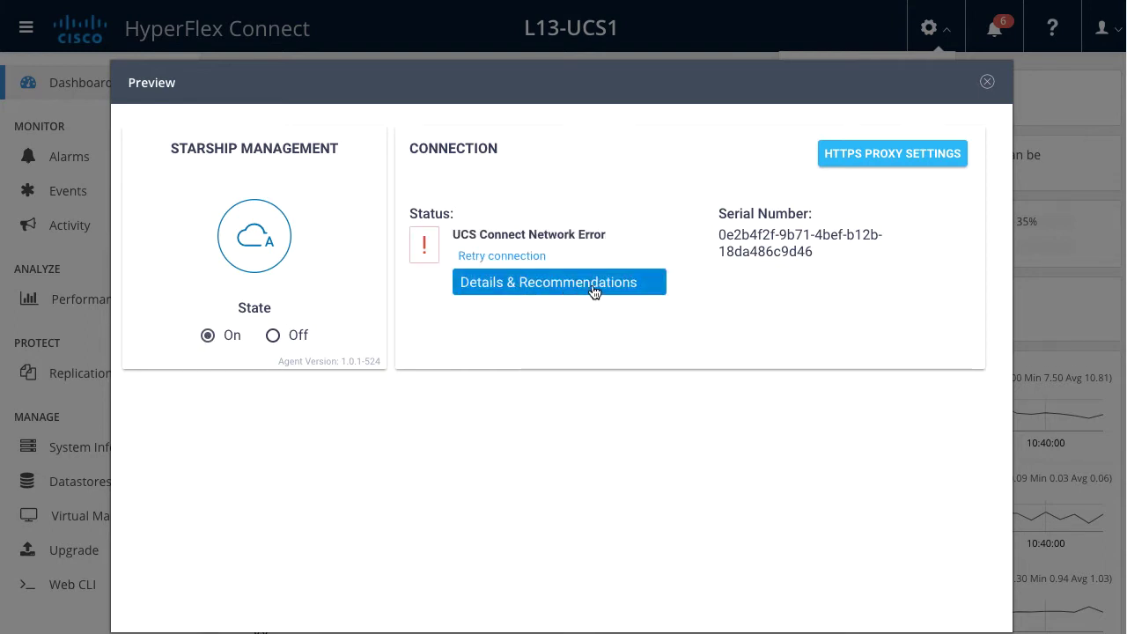
{"action": "left_click", "coordinate": [599, 286]}
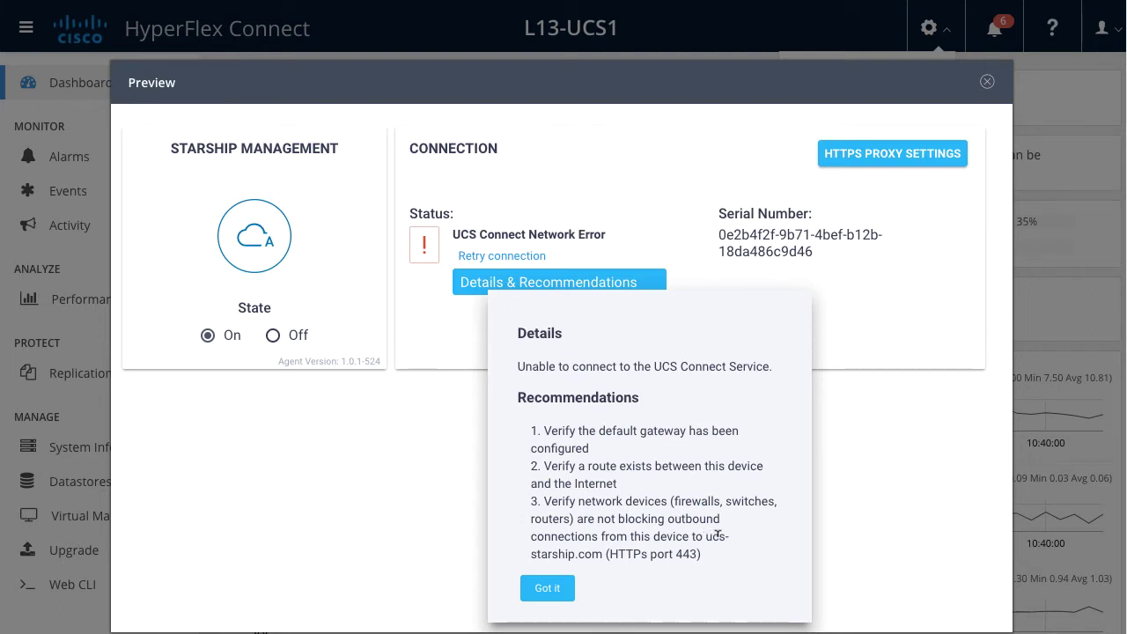
{"action": "left_click", "coordinate": [547, 589]}
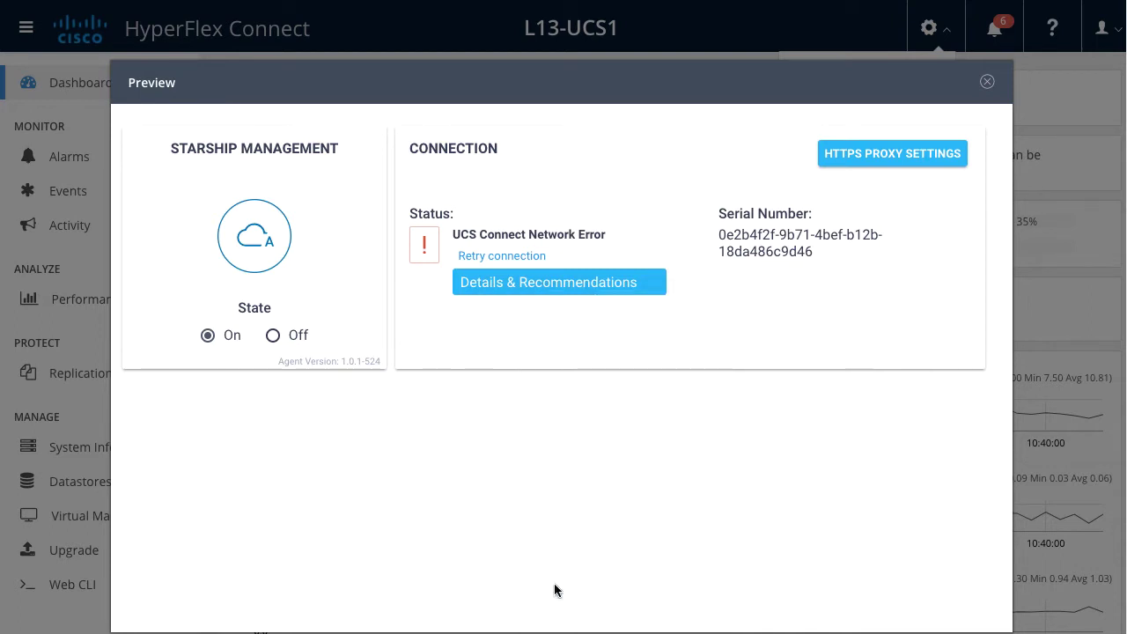
Save manual HTTPS proxy proxy-wsa.esl.cisco.com on port 80, then copy the cluster serial number.
{"action": "left_click", "coordinate": [912, 157]}
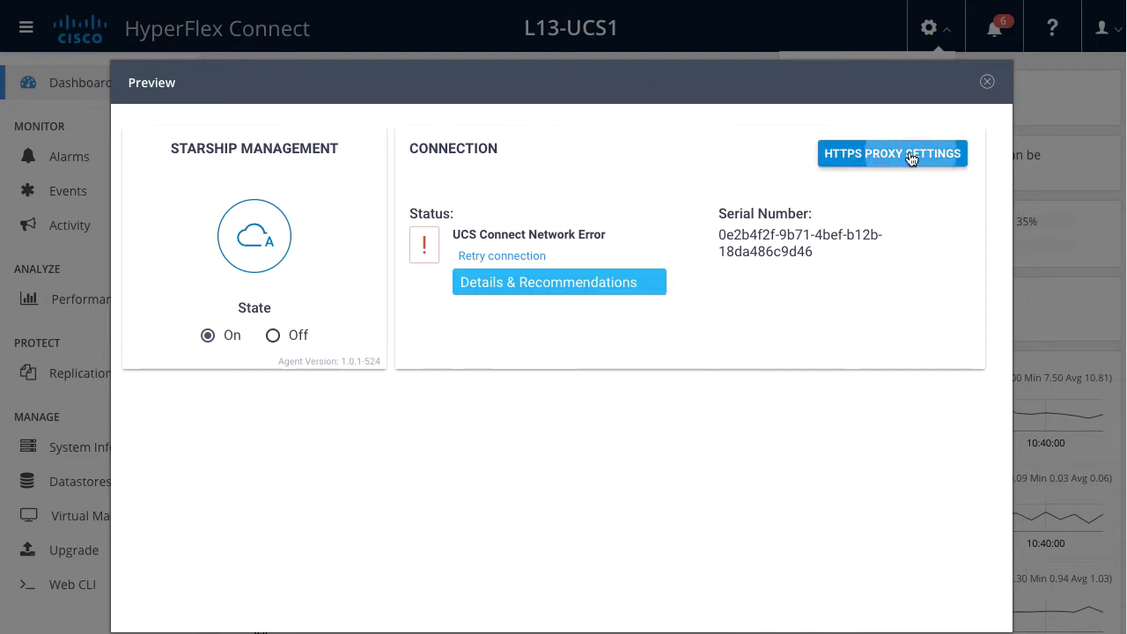
{"action": "left_click", "coordinate": [431, 368]}
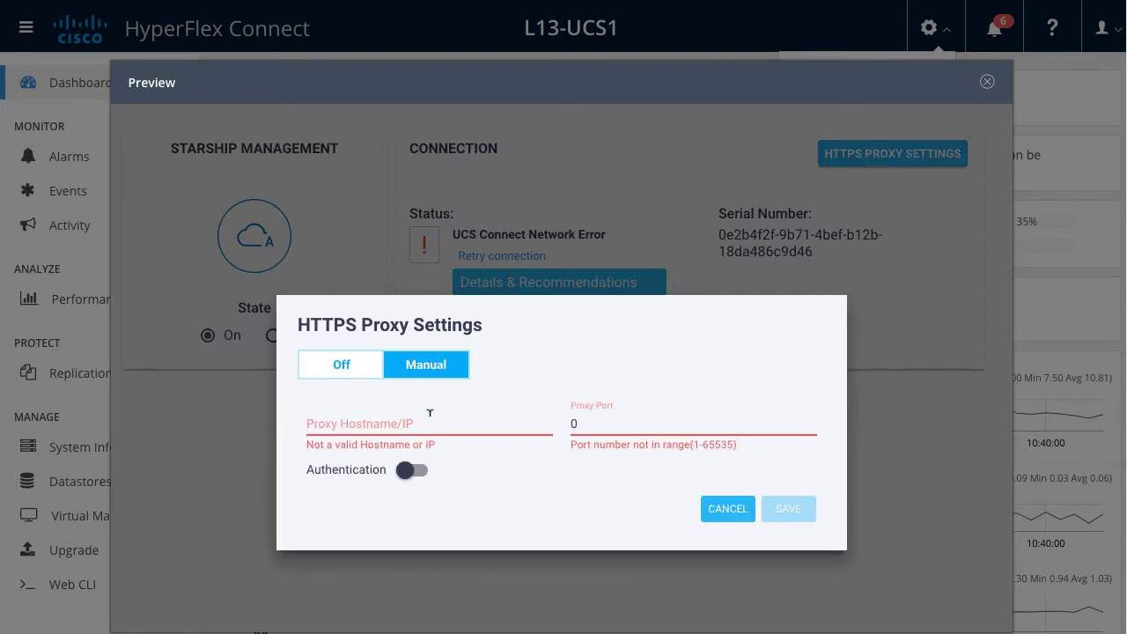
{"action": "type", "text": "pro"}
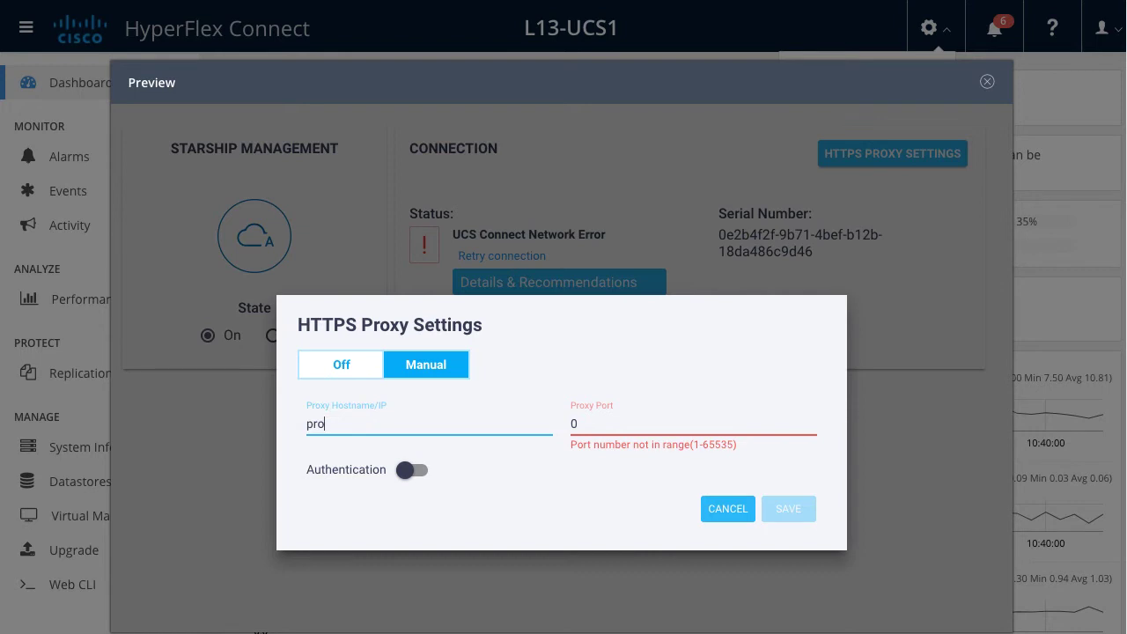
{"action": "type", "text": "xy-wsa.esl.cisco.com"}
{"action": "left_click", "coordinate": [581, 420]}
{"action": "key", "text": "BackSpace"}
{"action": "type", "text": "80"}
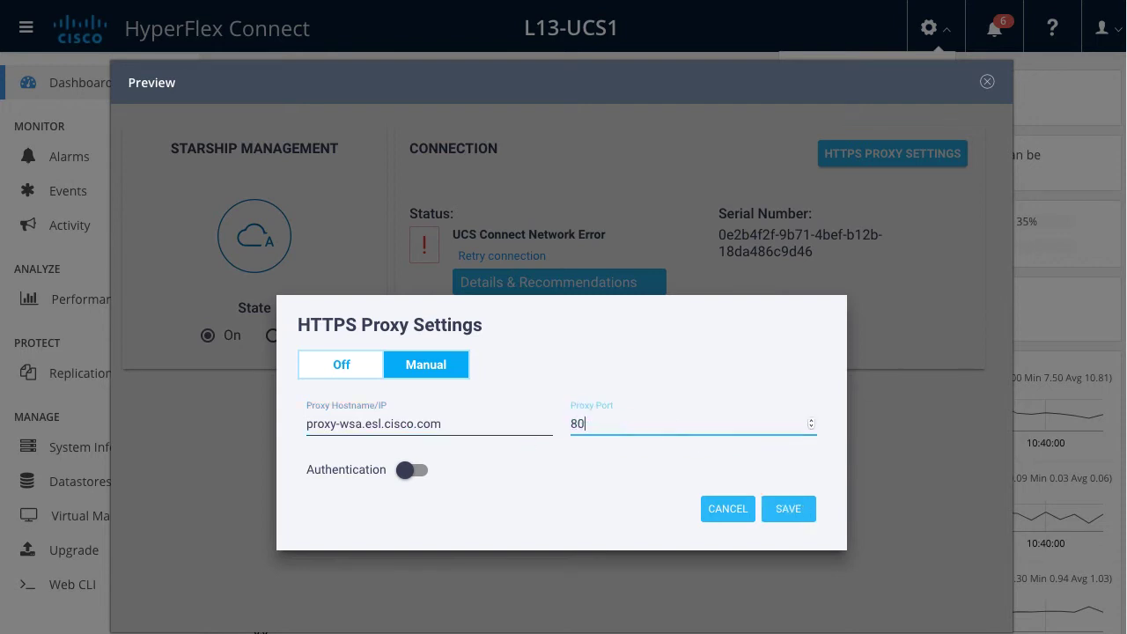
{"action": "left_click", "coordinate": [797, 514]}
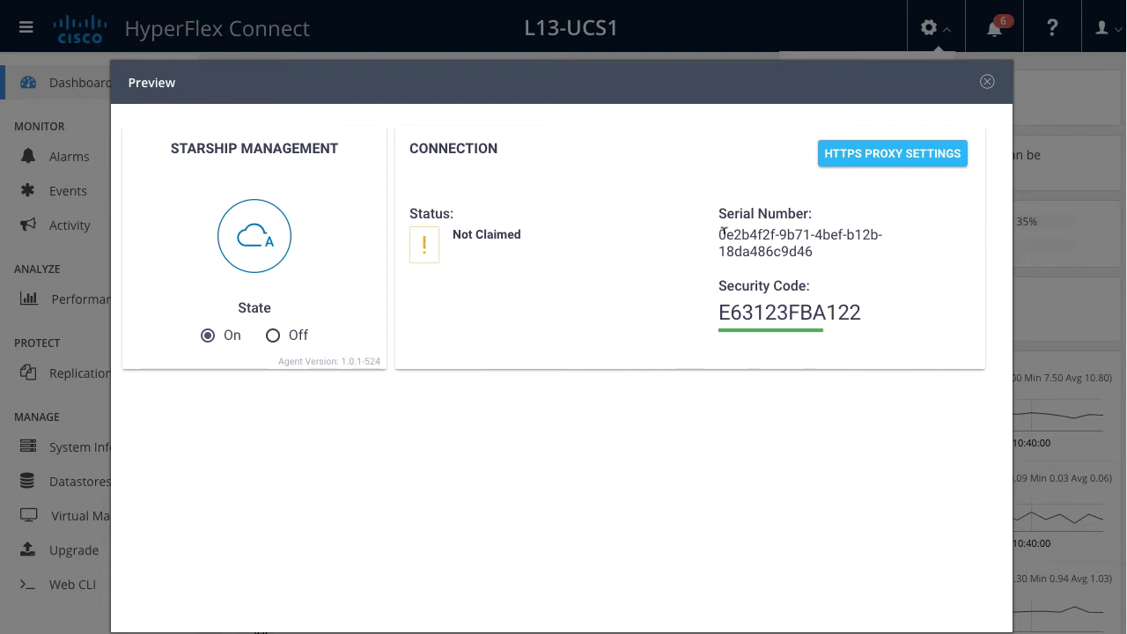
{"action": "left_click_drag", "start_coordinate": [719, 231], "coordinate": [812, 247]}
{"action": "key", "text": "ctrl+c"}
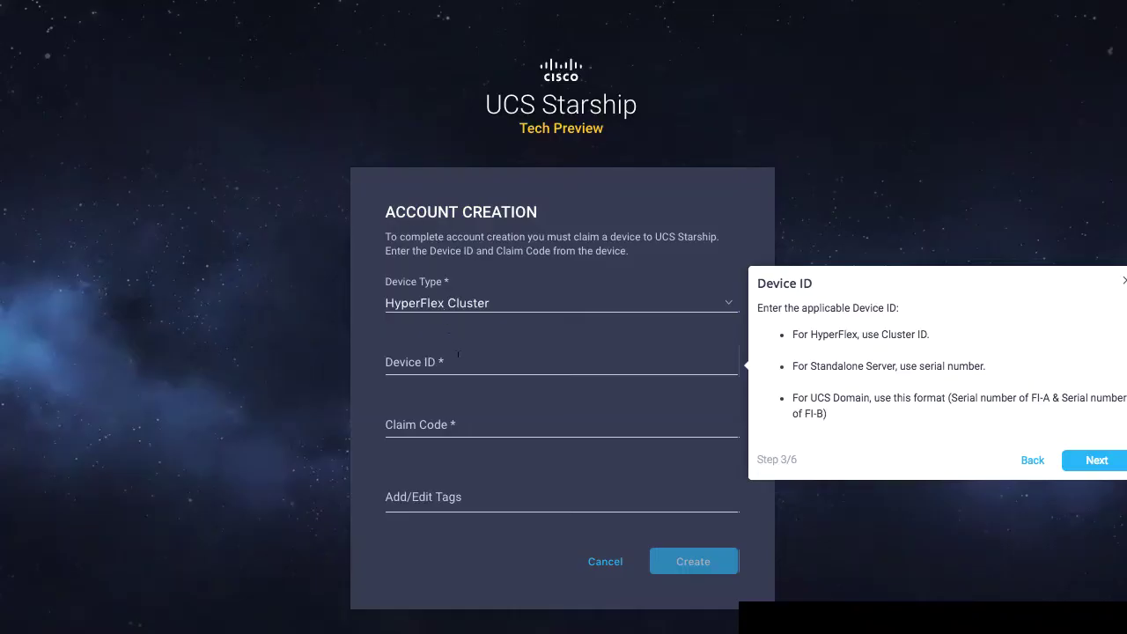
Paste the cluster serial number as Device ID and the security code as Claim Code.
{"action": "left_click", "coordinate": [455, 356]}
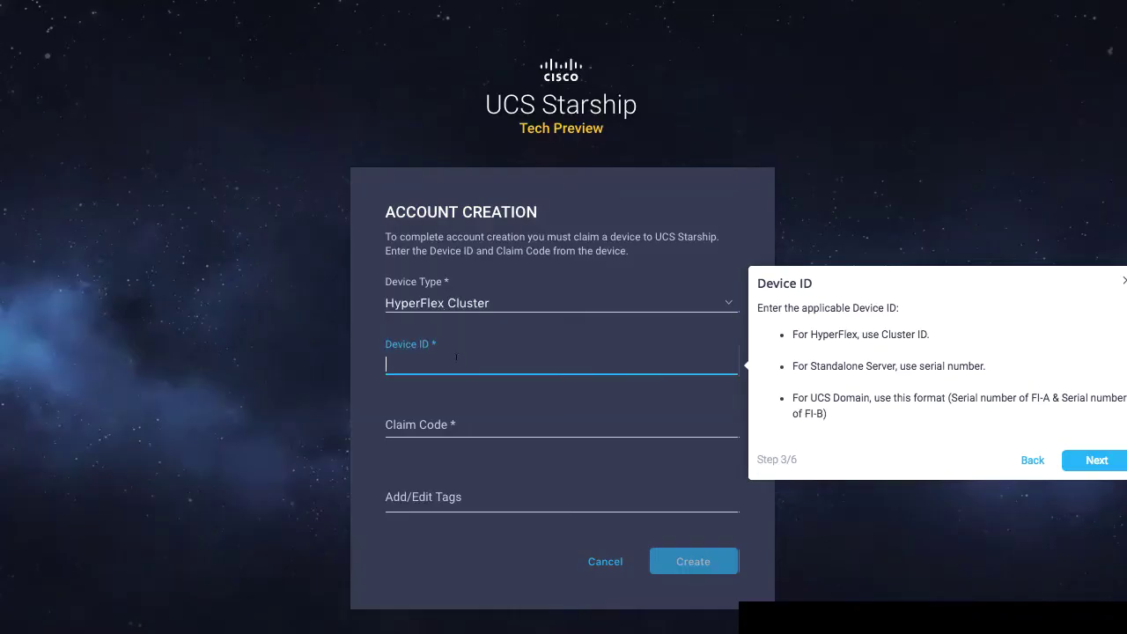
{"action": "key", "text": "ctrl+v"}
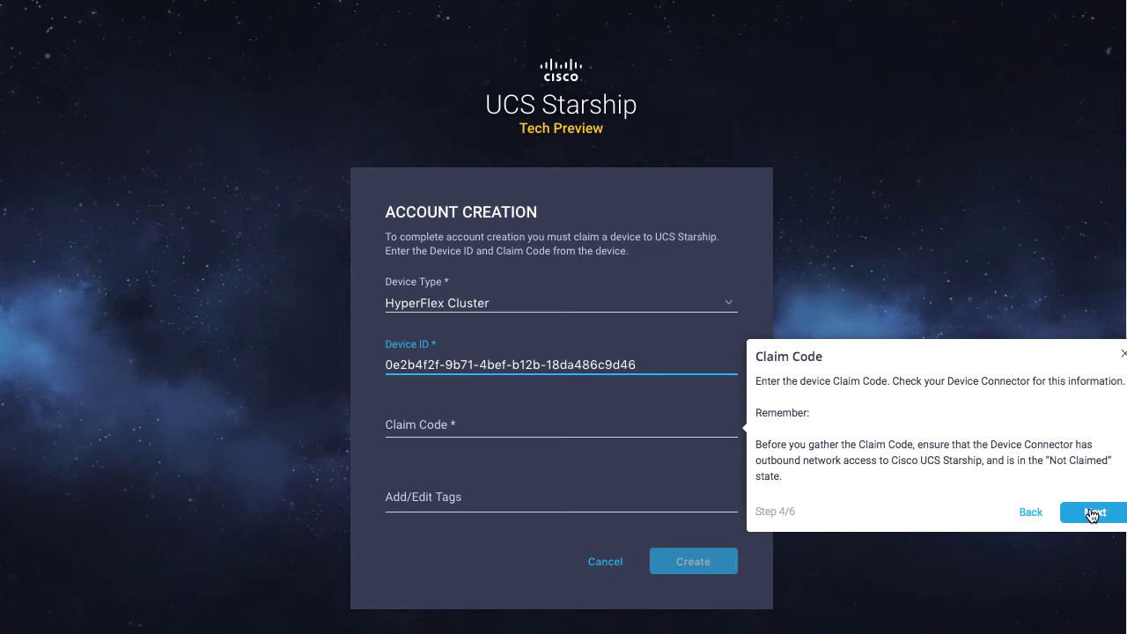
{"action": "left_click", "coordinate": [1092, 513]}
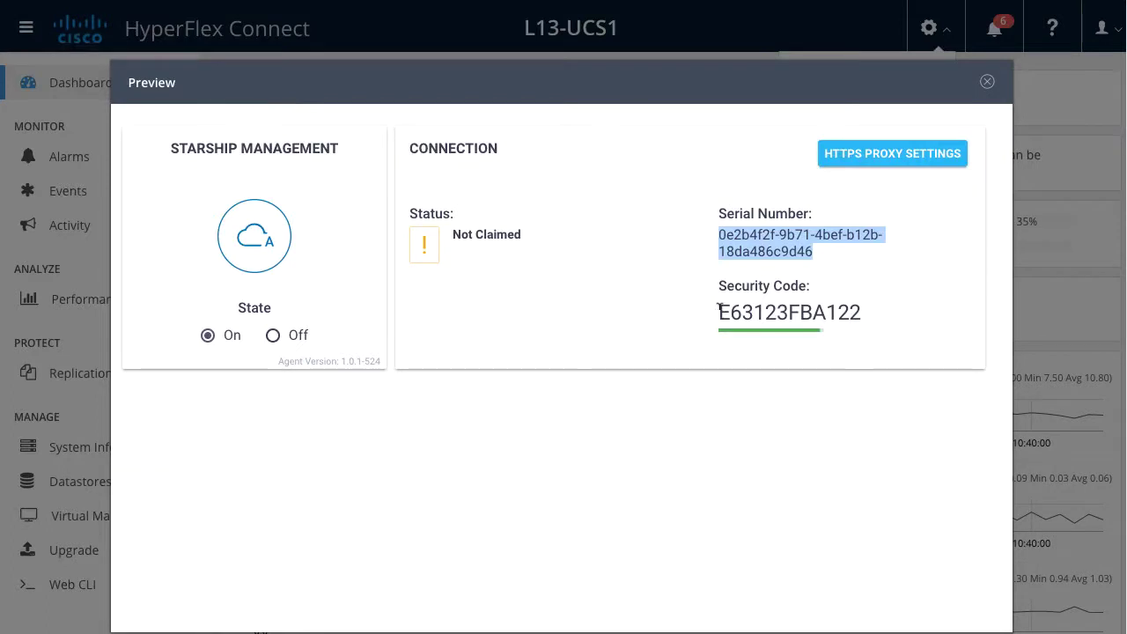
{"action": "left_click_drag", "start_coordinate": [718, 310], "coordinate": [857, 309]}
{"action": "key", "text": "ctrl+c"}
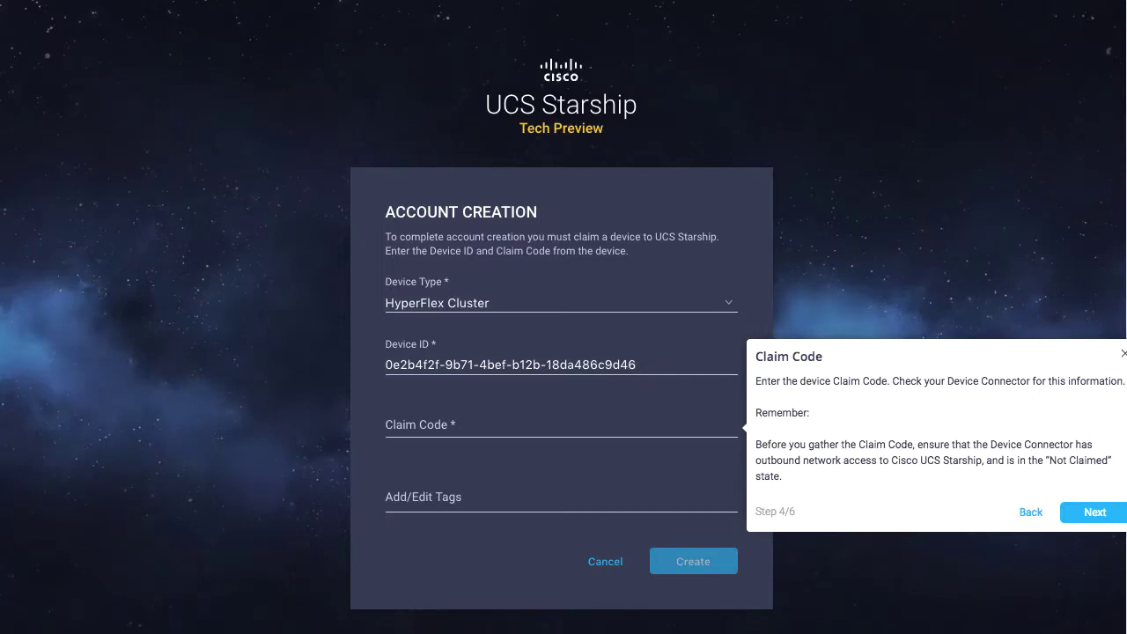
{"action": "left_click", "coordinate": [472, 417]}
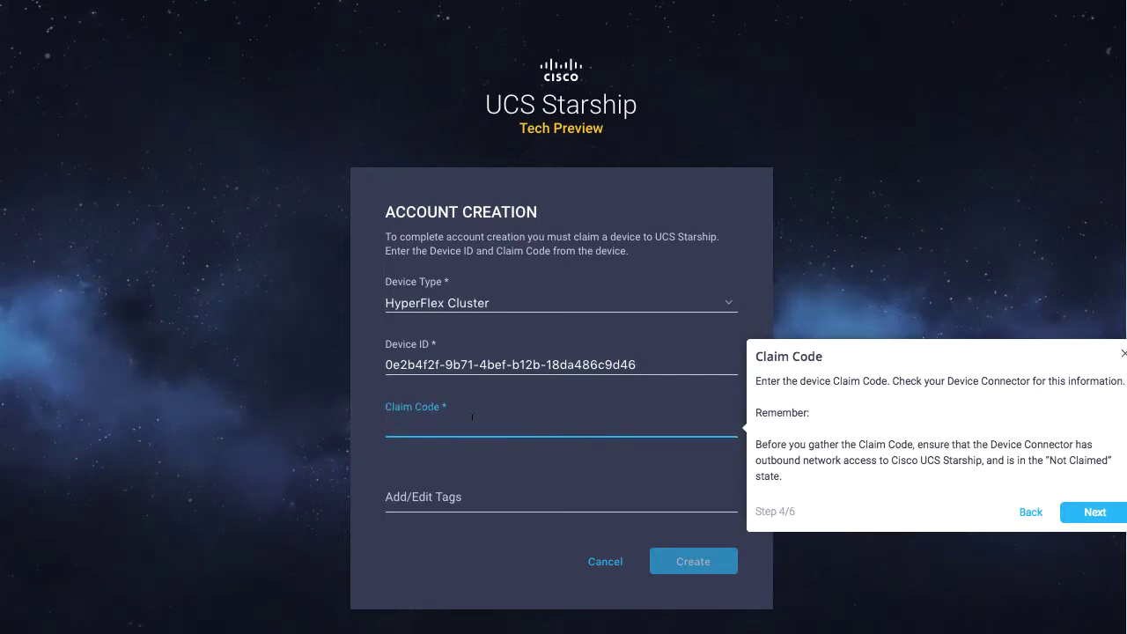
{"action": "key", "text": "ctrl+v"}
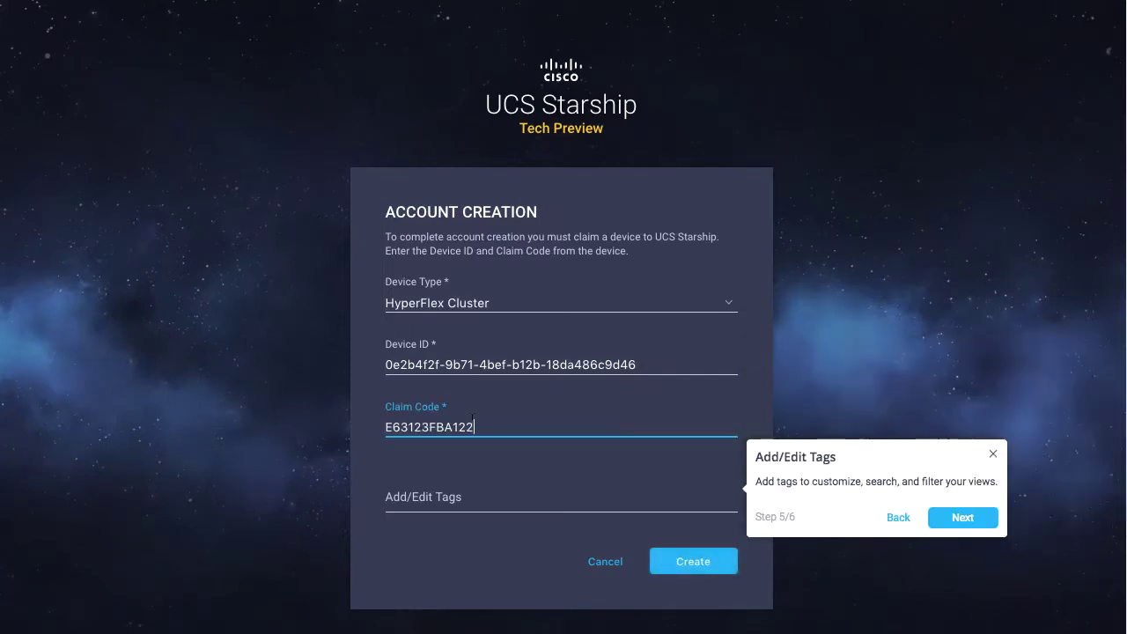
Tag the device 'Emulator HX Cluster' and create the account.
{"action": "left_click", "coordinate": [474, 493]}
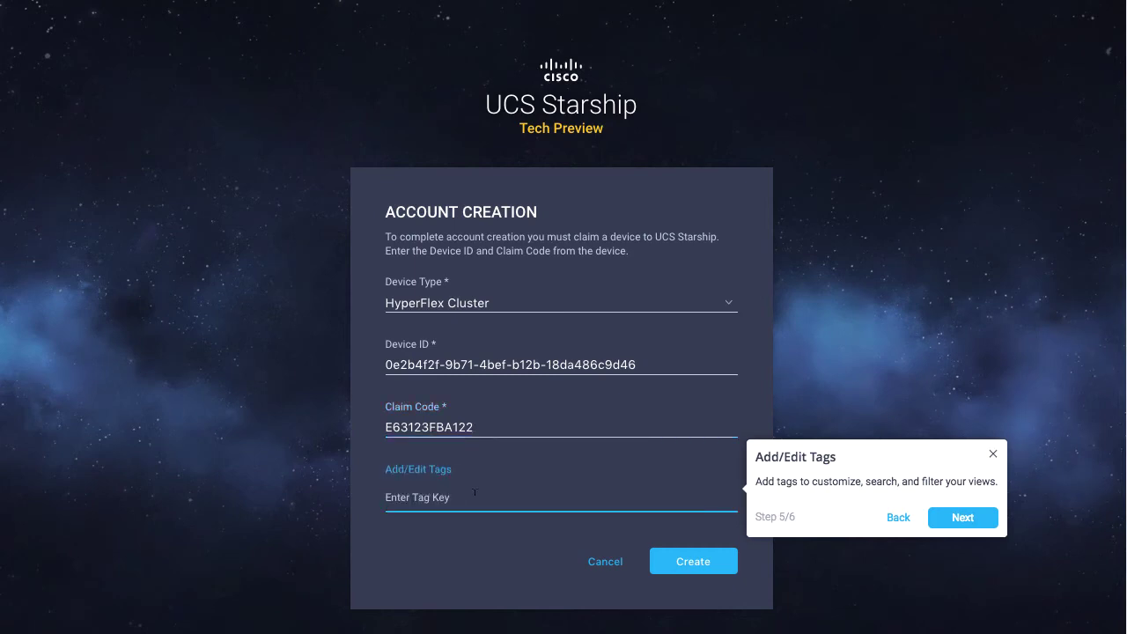
{"action": "type", "text": "Emulator HX Cluster"}
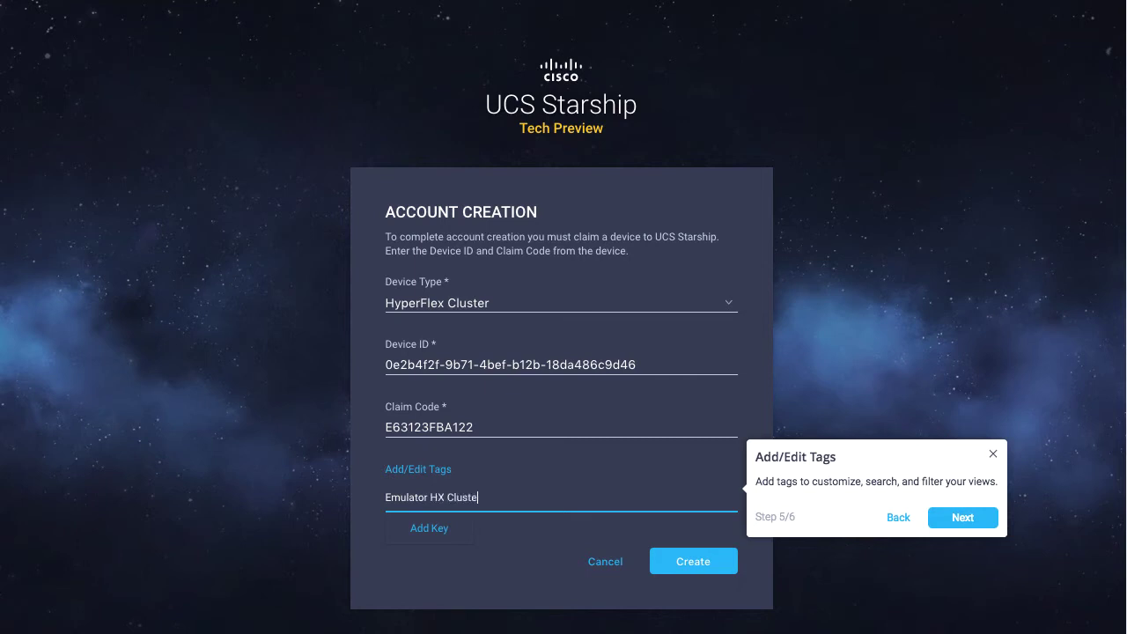
{"action": "left_click", "coordinate": [705, 564]}
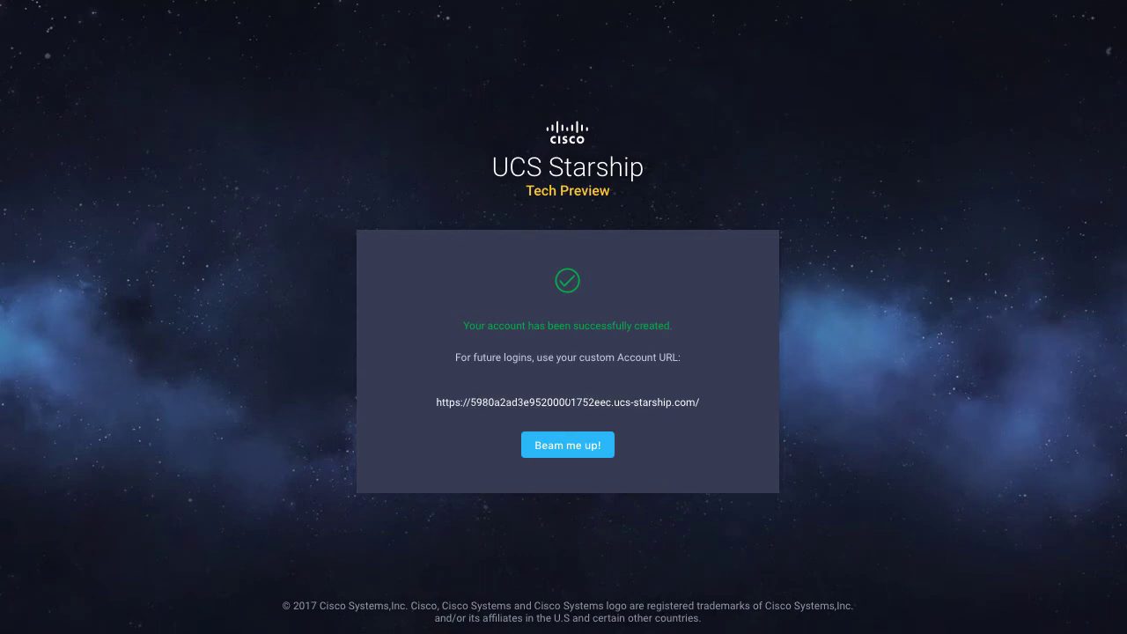
Choose Beam me up! to enter the new account's dashboard.
{"action": "left_click", "coordinate": [574, 451]}
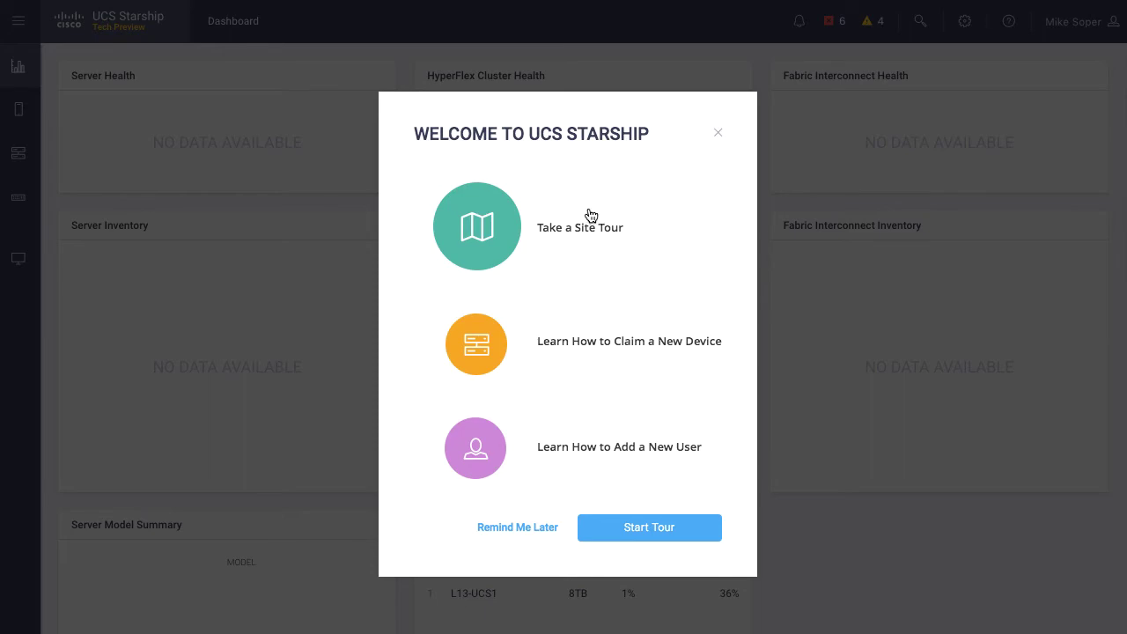
Run the site tour through the menu, Servers, HyperFlex Clusters, Fabric Interconnects and Devices up to Alarms.
{"action": "left_click", "coordinate": [483, 228]}
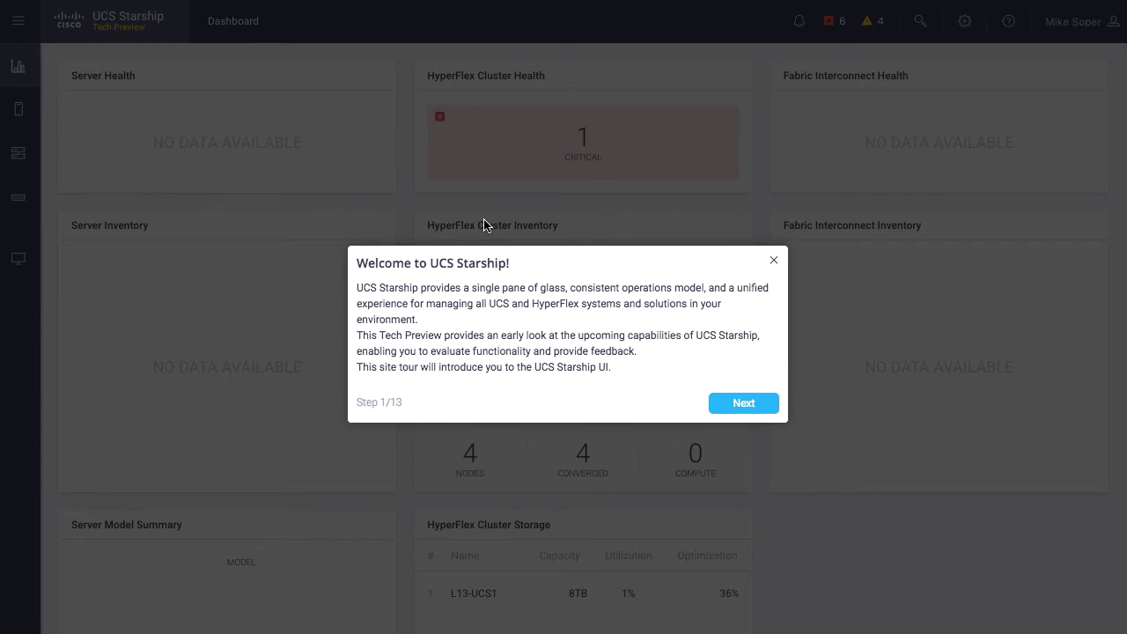
{"action": "left_click", "coordinate": [744, 403]}
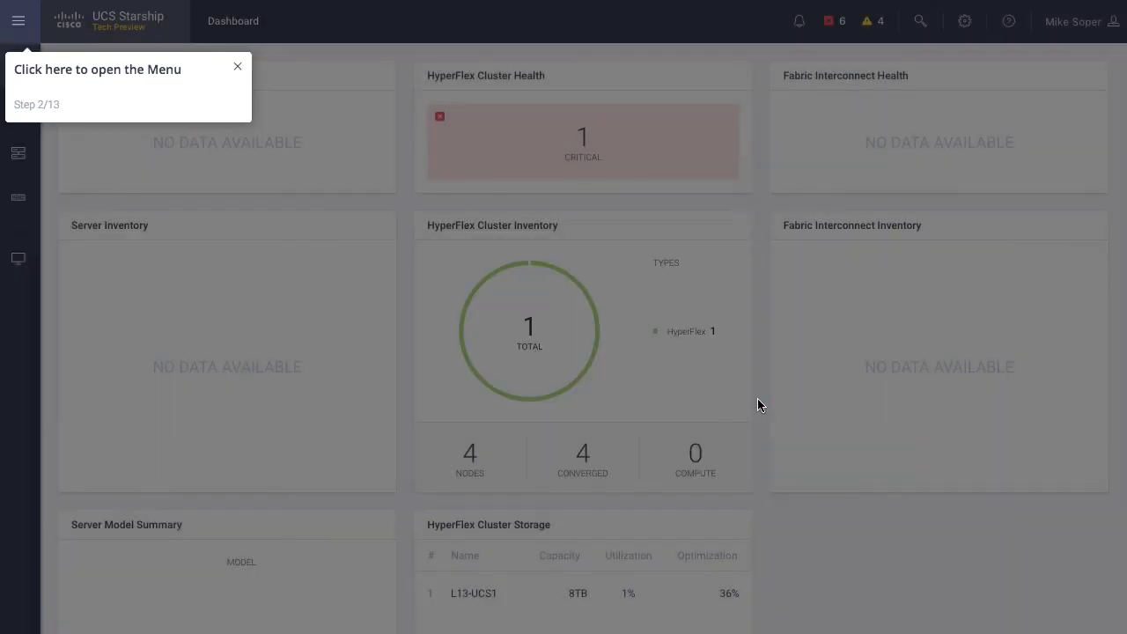
{"action": "left_click", "coordinate": [20, 22]}
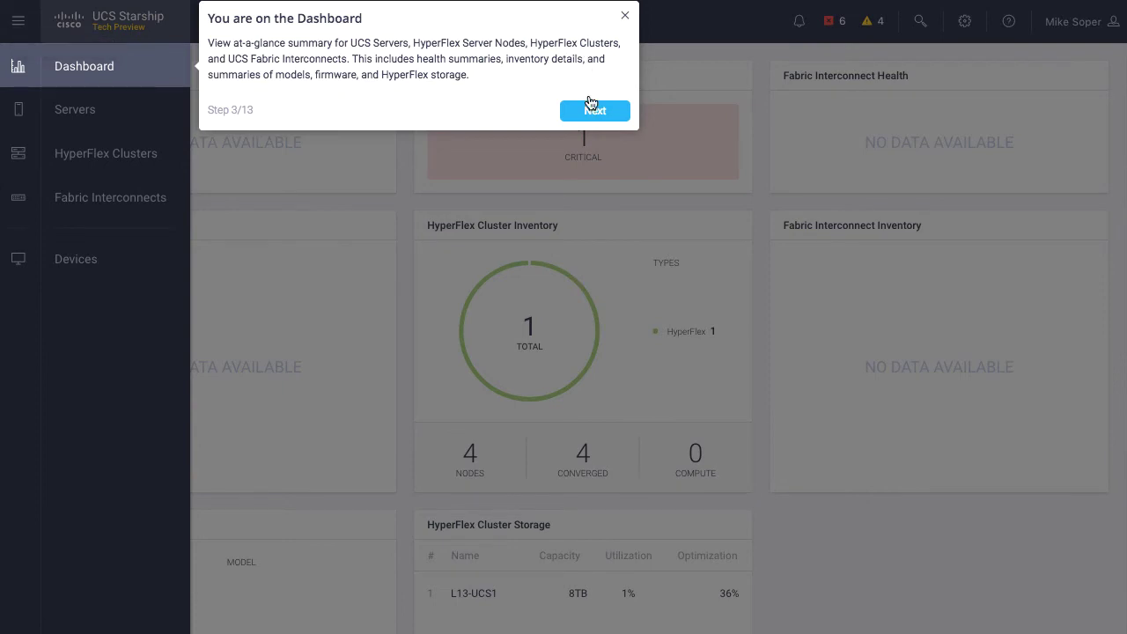
{"action": "left_click", "coordinate": [595, 111]}
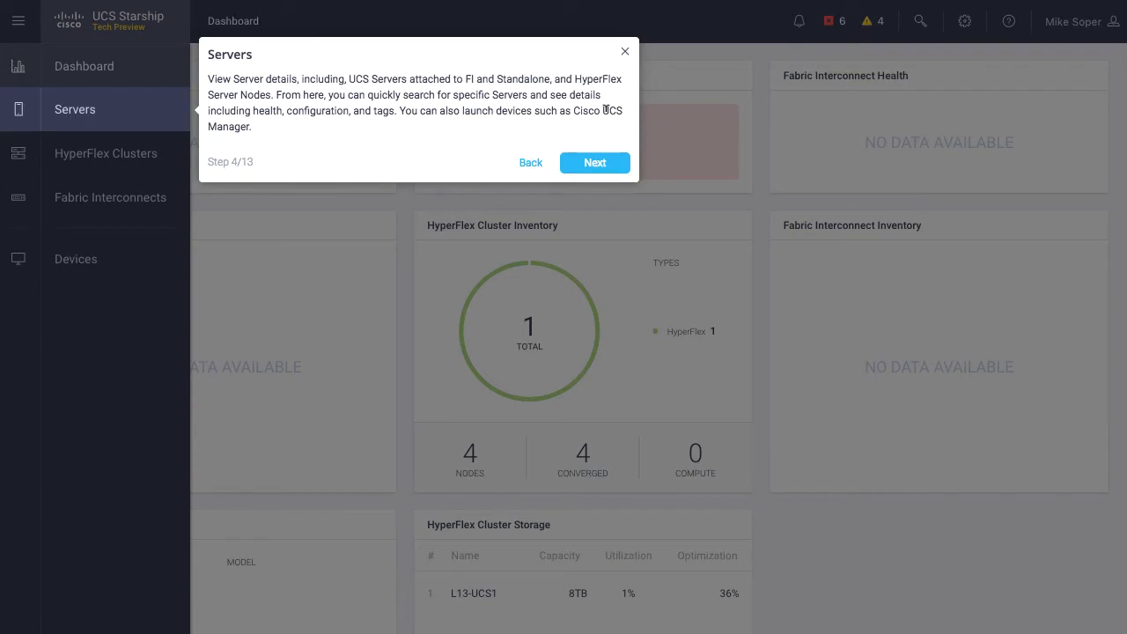
{"action": "left_click", "coordinate": [595, 166]}
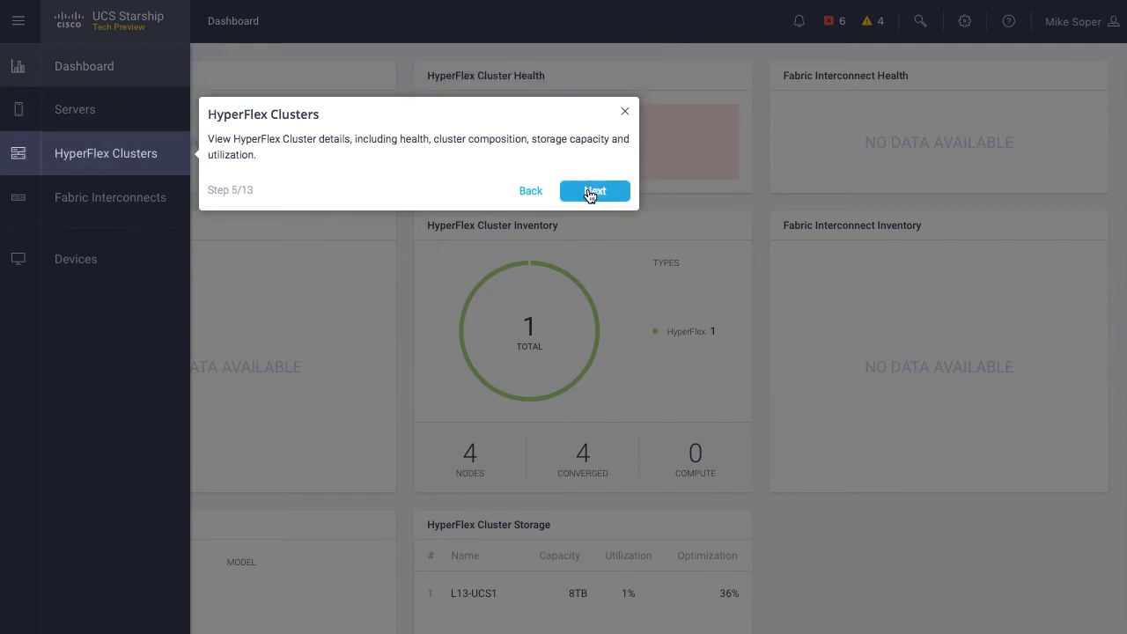
{"action": "left_click", "coordinate": [594, 192]}
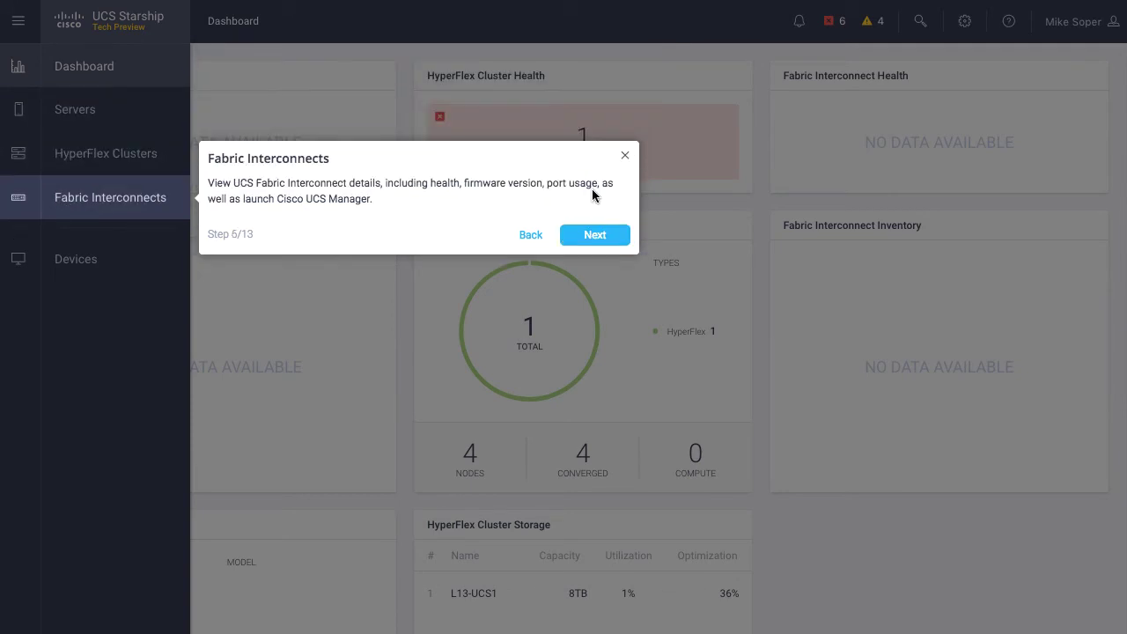
{"action": "left_click", "coordinate": [597, 236]}
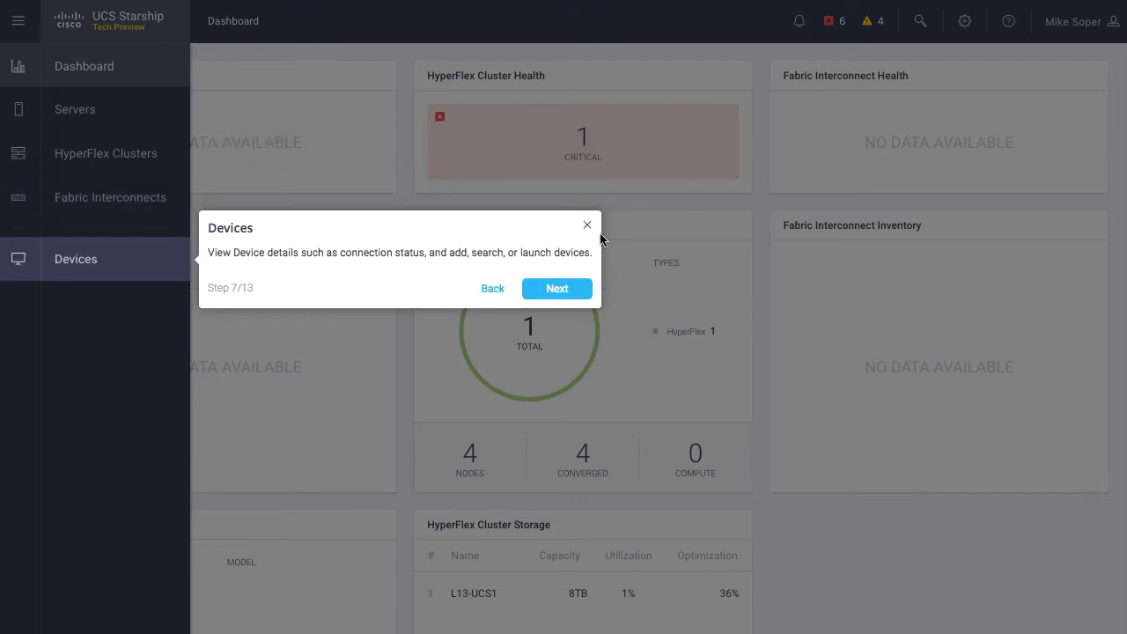
{"action": "left_click", "coordinate": [559, 290]}
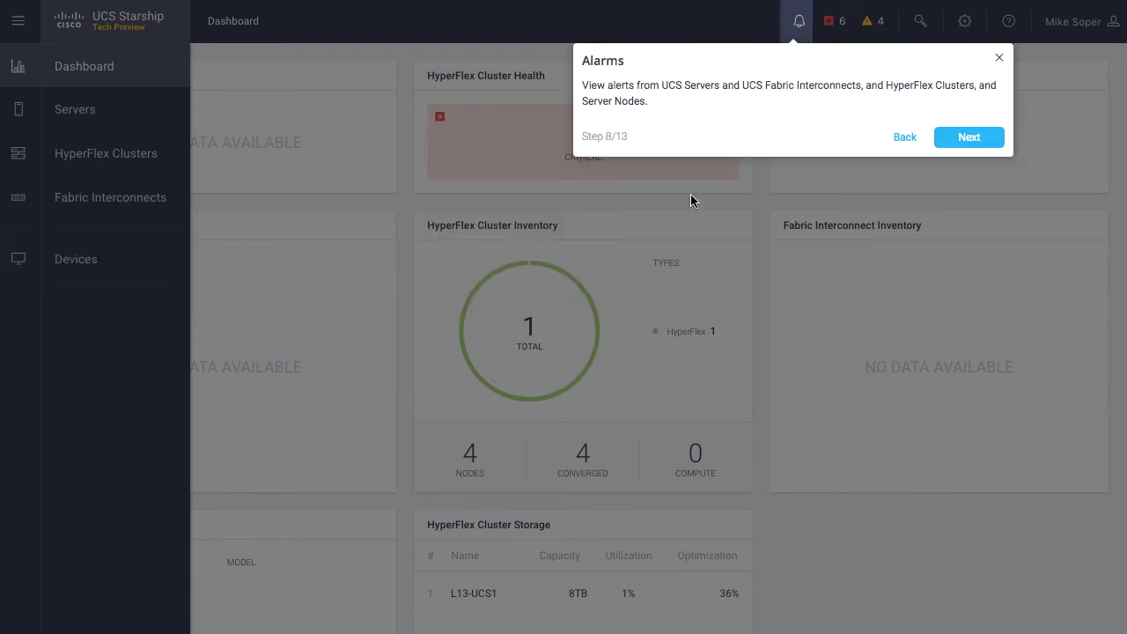
Step through the Search, Settings, Help and Profile tour steps and finish the tour.
{"action": "left_click", "coordinate": [969, 138]}
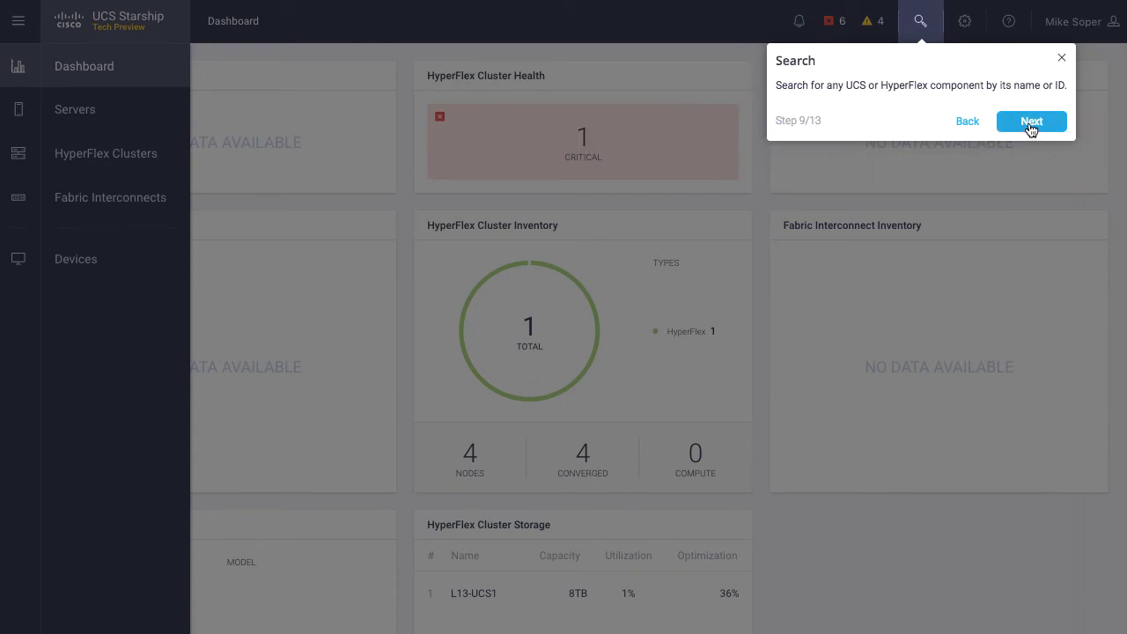
{"action": "left_click", "coordinate": [1050, 125]}
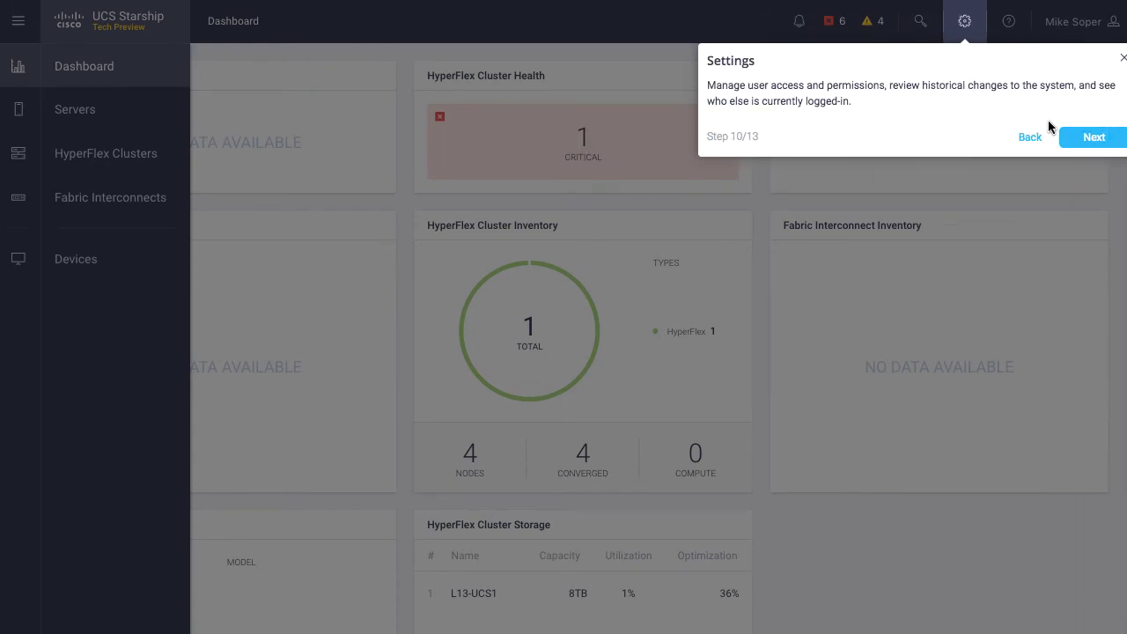
{"action": "left_click", "coordinate": [1093, 138]}
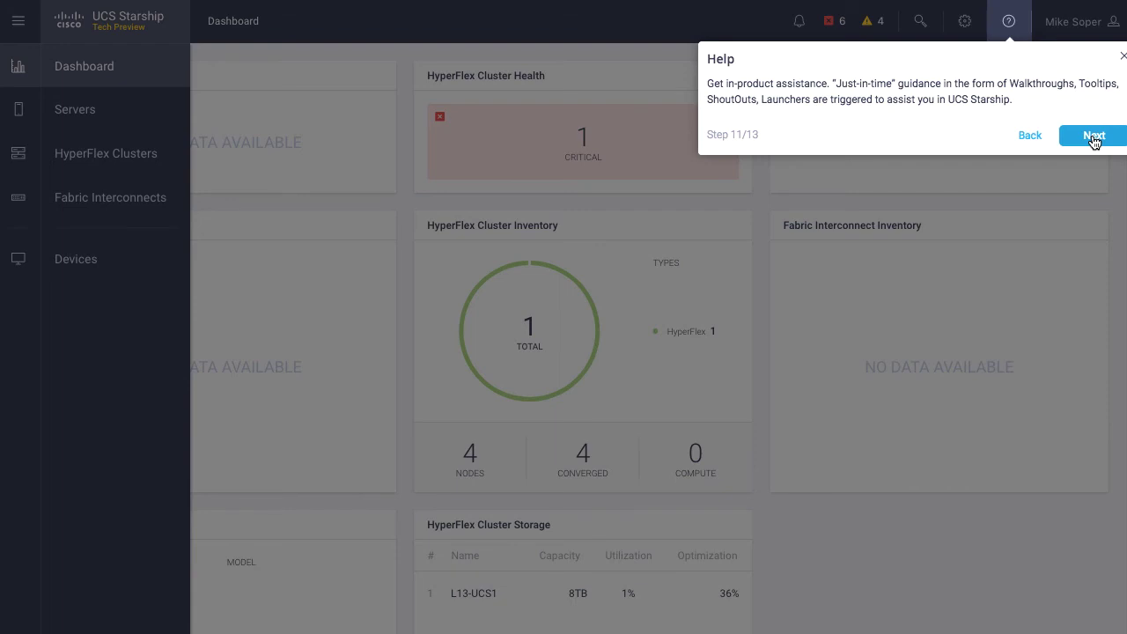
{"action": "left_click", "coordinate": [1094, 138]}
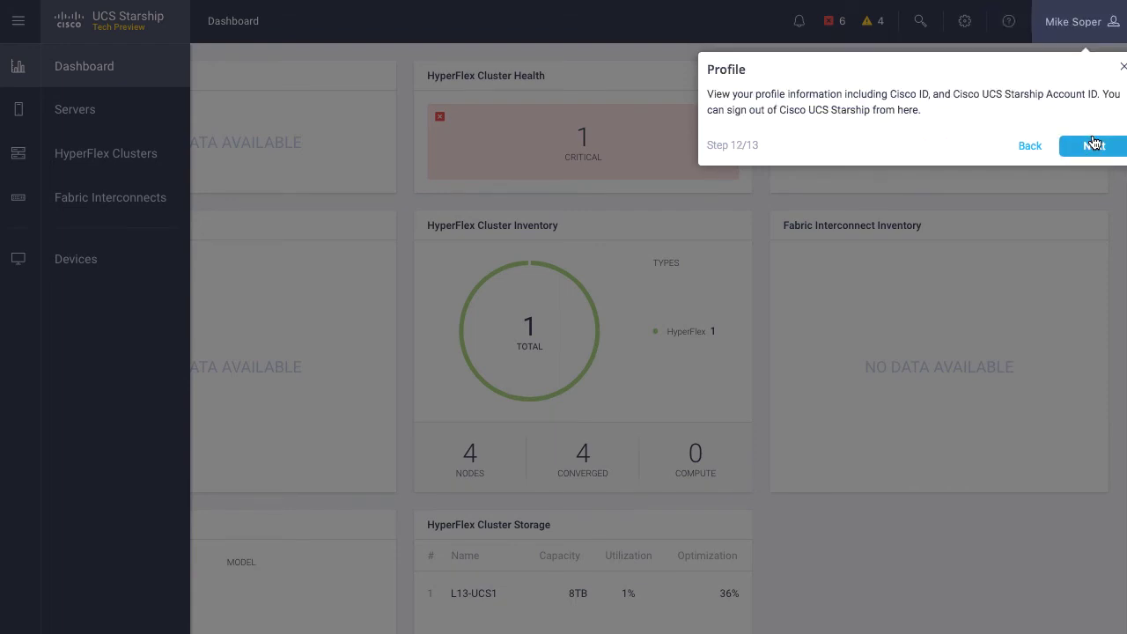
{"action": "left_click", "coordinate": [1094, 143]}
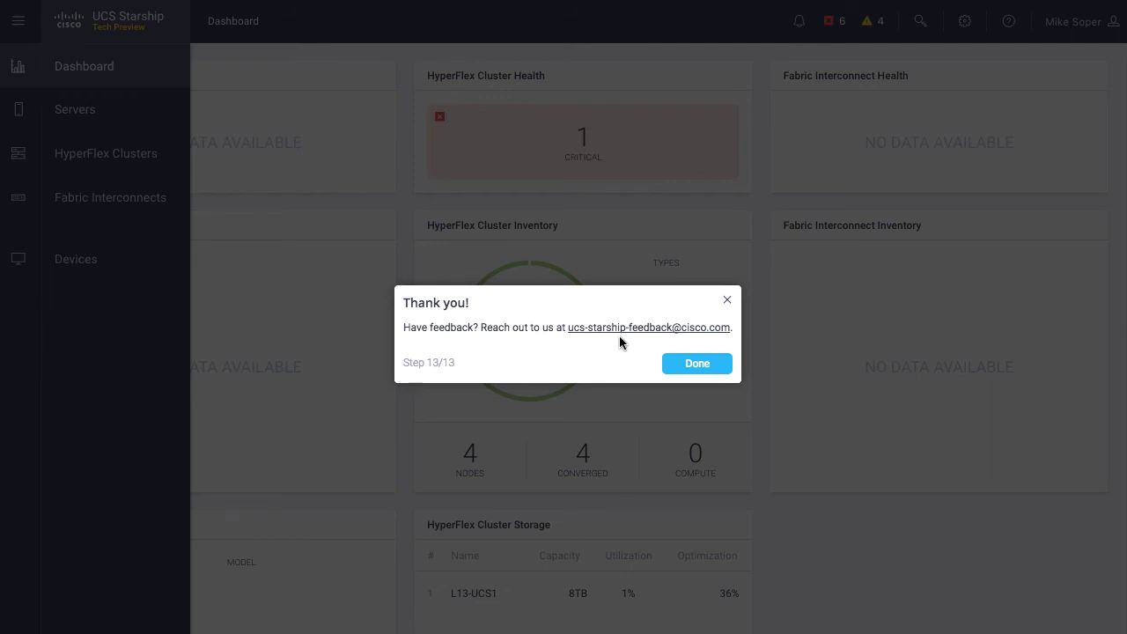
{"action": "left_click", "coordinate": [689, 363]}
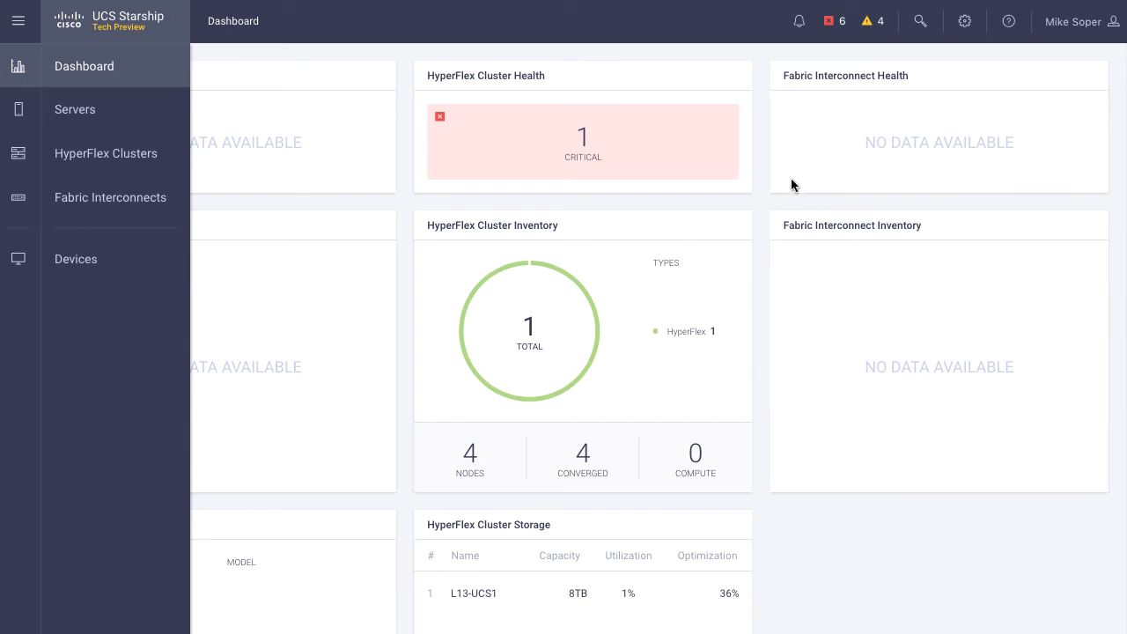
Add a new account user by their Cisco ID with the Read-Only role and confirm.
{"action": "left_click", "coordinate": [966, 22]}
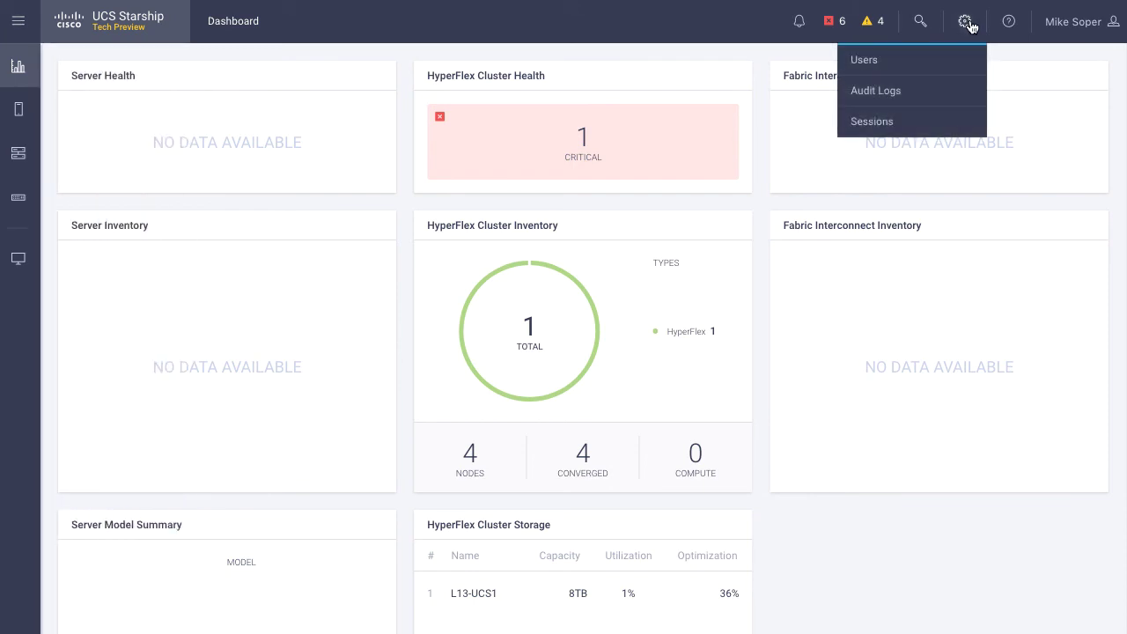
{"action": "left_click", "coordinate": [889, 58]}
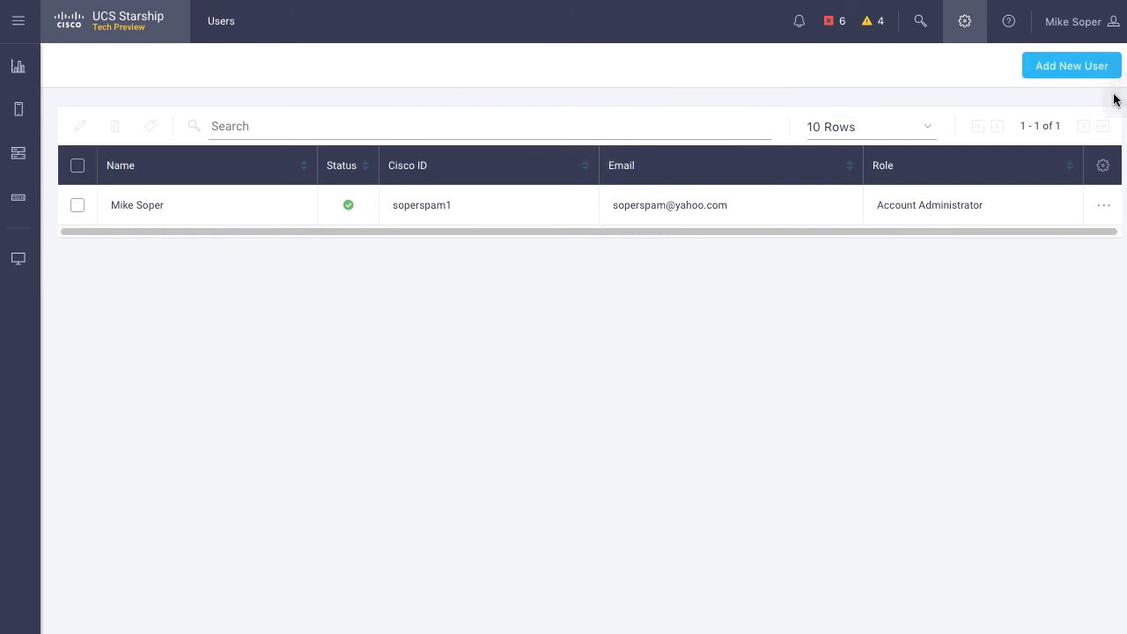
{"action": "left_click", "coordinate": [1073, 66]}
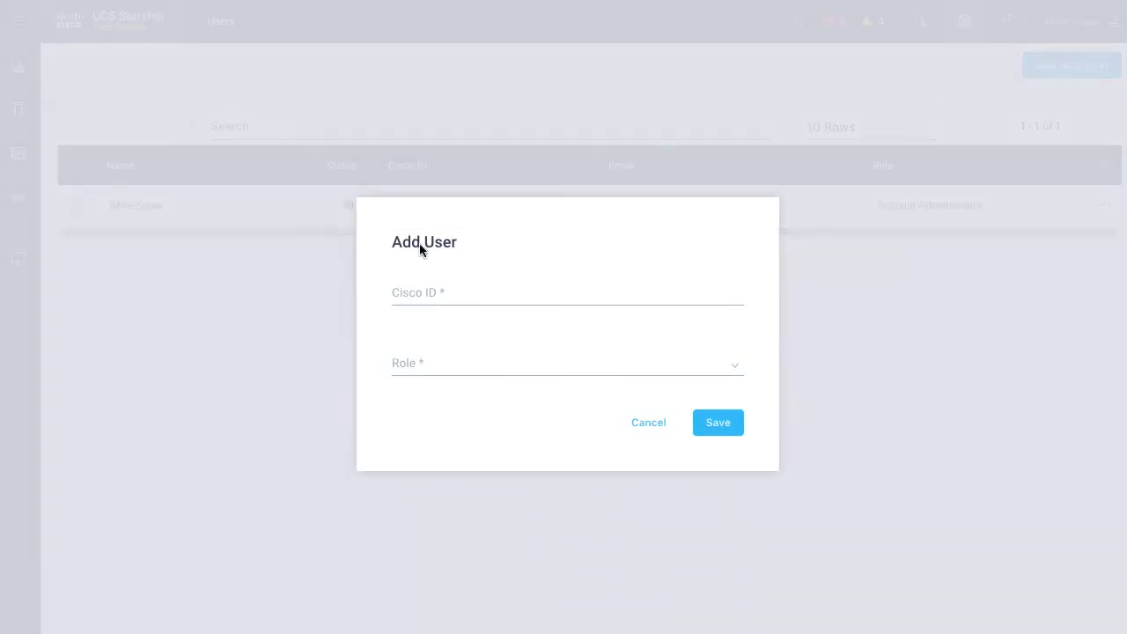
{"action": "left_click", "coordinate": [473, 291]}
{"action": "left_click", "coordinate": [478, 368]}
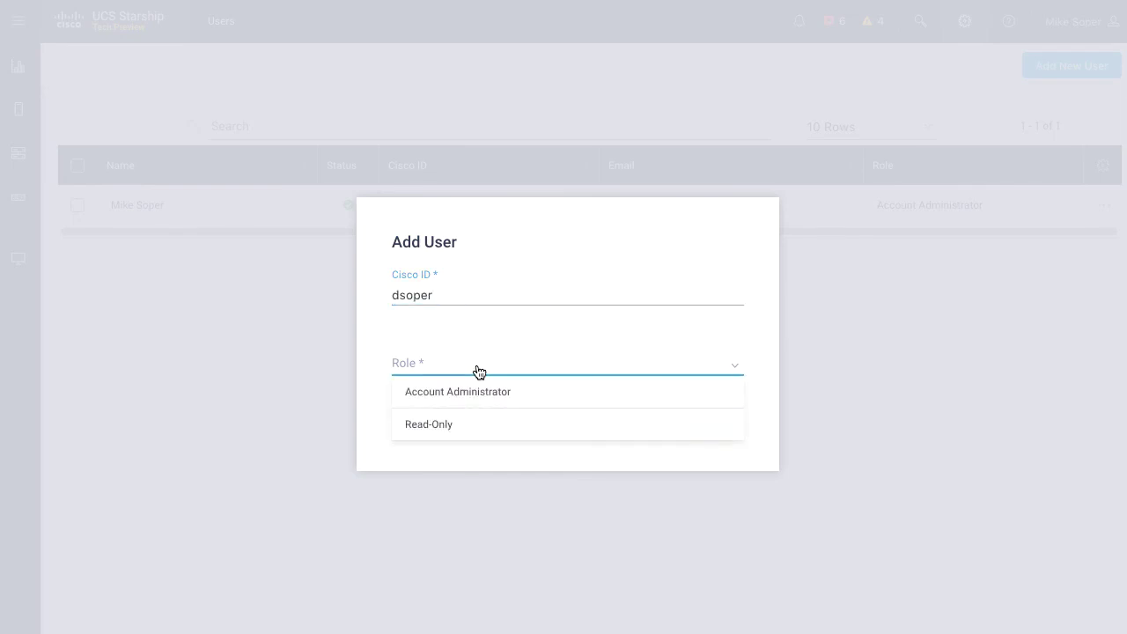
{"action": "left_click", "coordinate": [436, 425]}
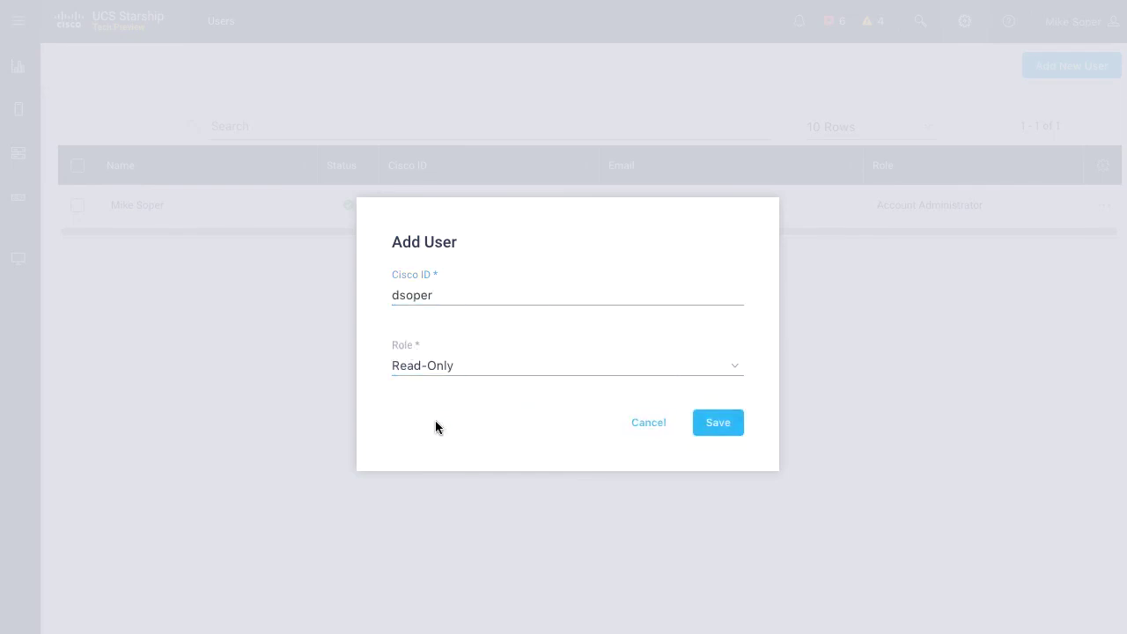
{"action": "left_click", "coordinate": [723, 421]}
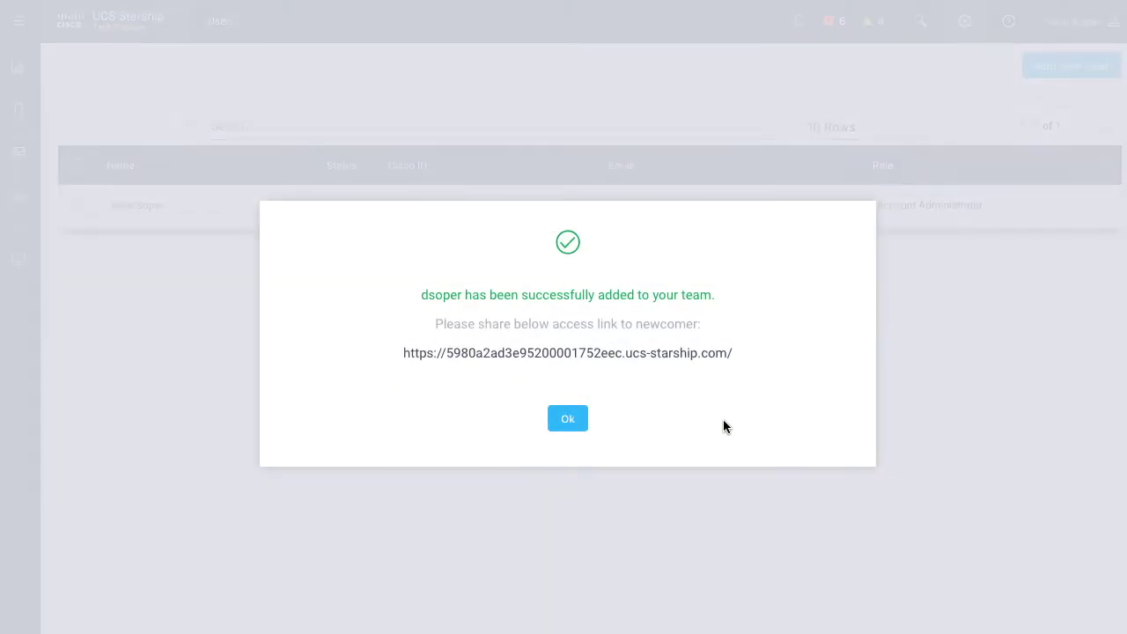
{"action": "left_click", "coordinate": [573, 419]}
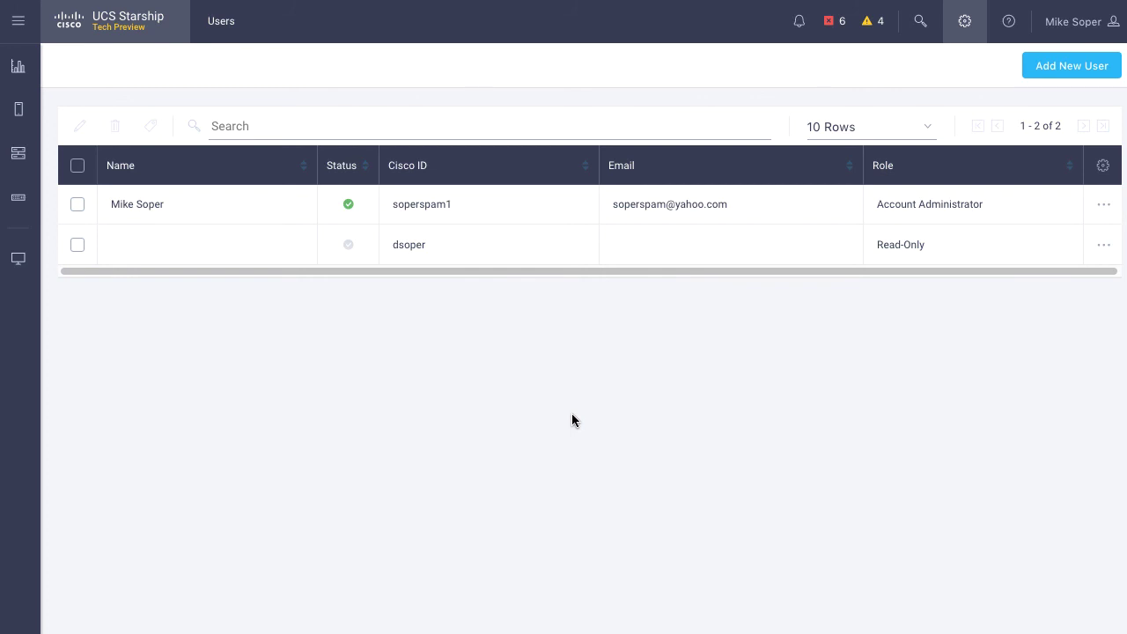
Run the 'Learn How to Claim a New Device' walkthrough through the Devices page to Claim new device.
{"action": "left_click", "coordinate": [1011, 23]}
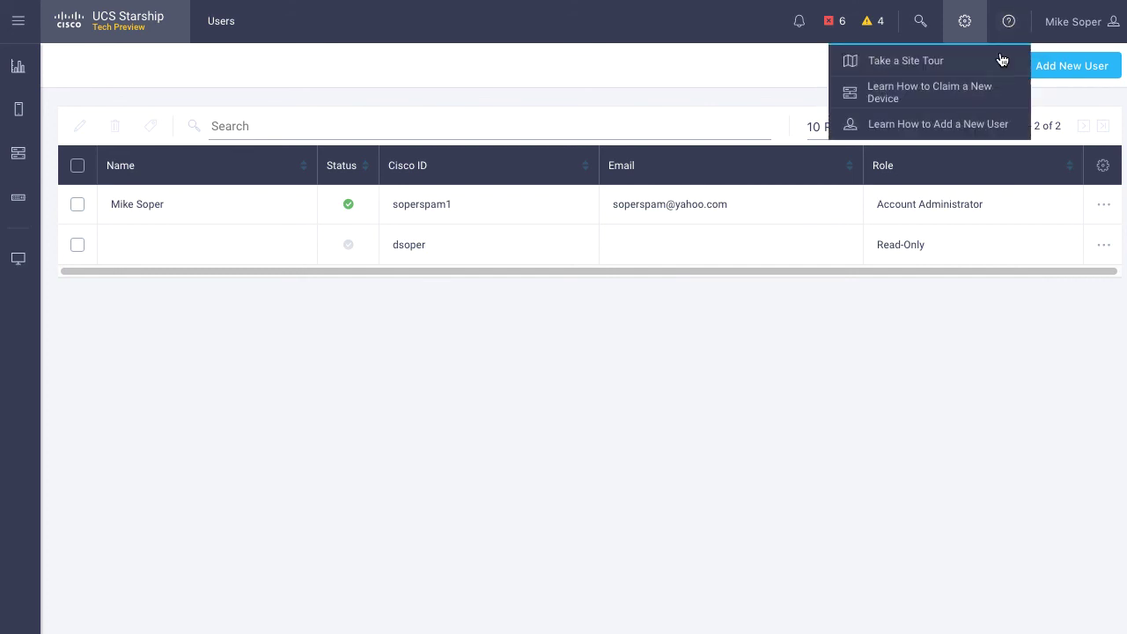
{"action": "left_click", "coordinate": [926, 91]}
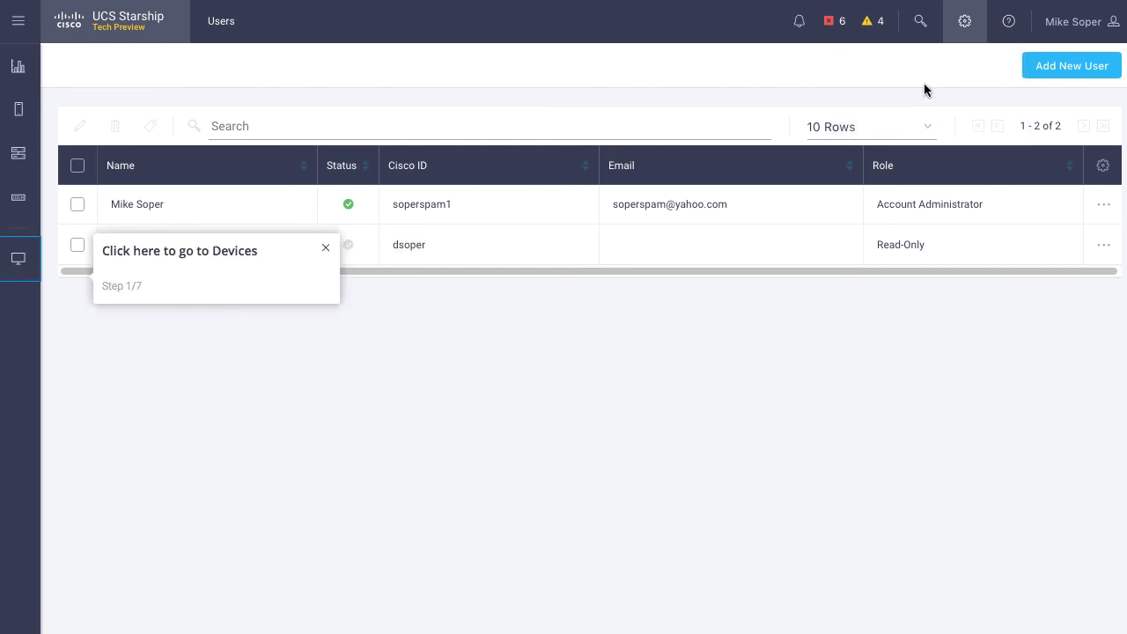
{"action": "left_click", "coordinate": [19, 259]}
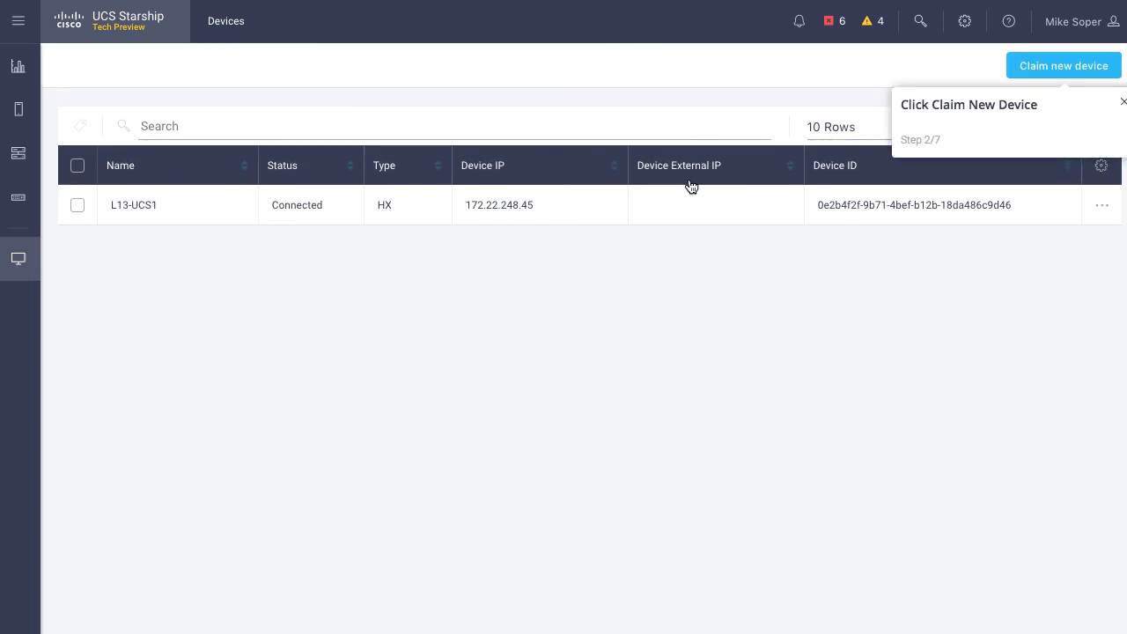
{"action": "left_click", "coordinate": [1106, 66]}
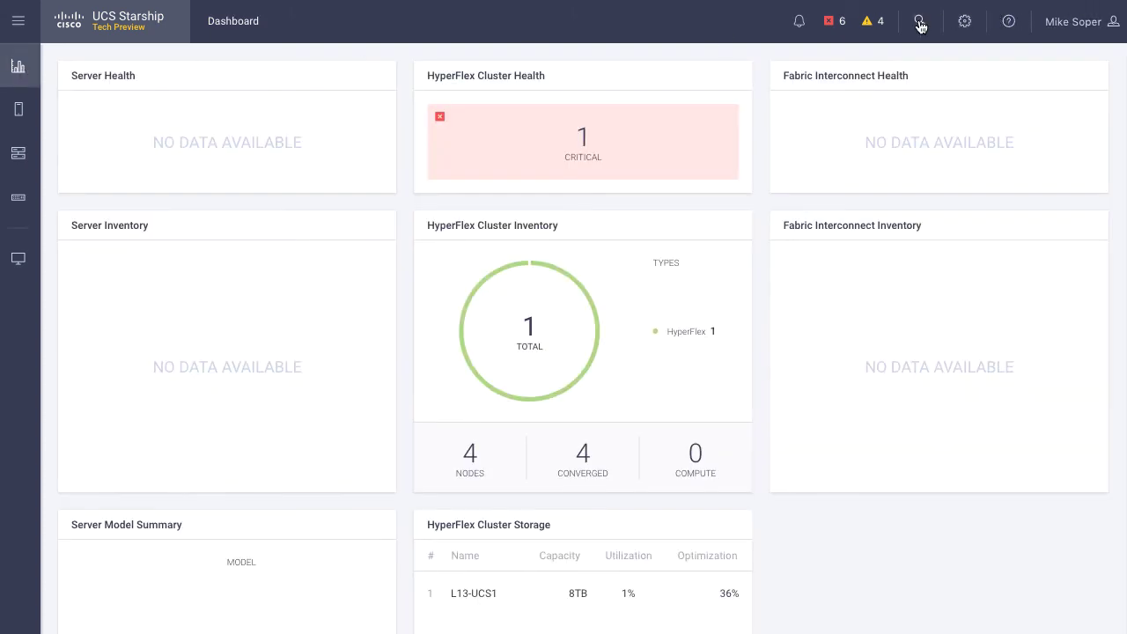
Search for 'hyperflex' and open the critical HX-30 network-connectivity alarm from L13-UCS1.
{"action": "left_click", "coordinate": [920, 19]}
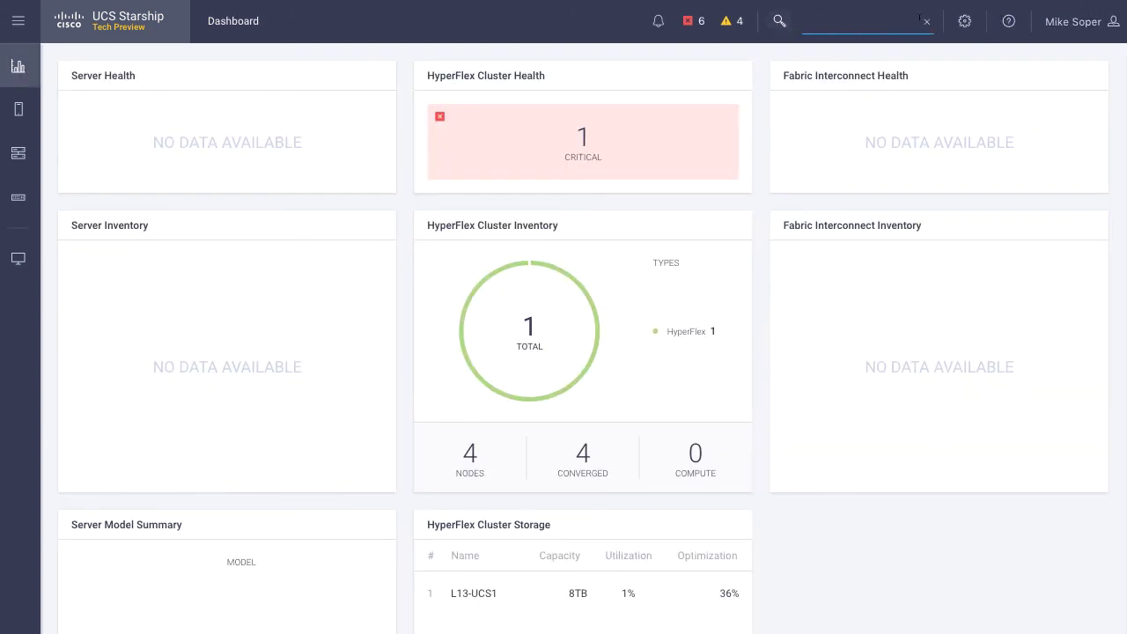
{"action": "type", "text": "erflex"}
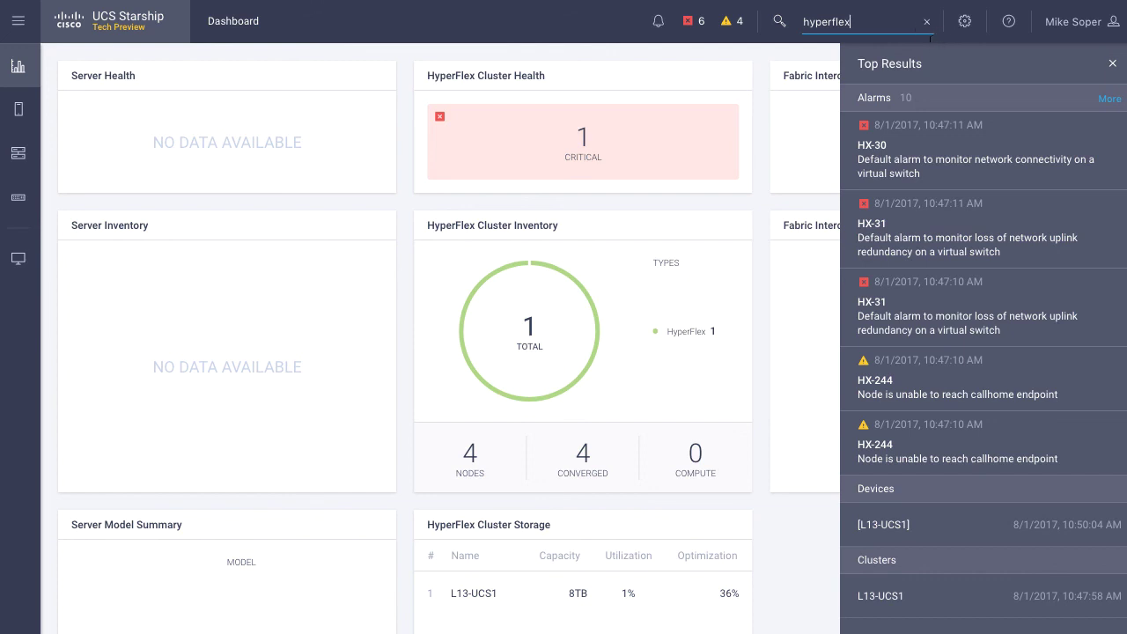
{"action": "left_click", "coordinate": [949, 162]}
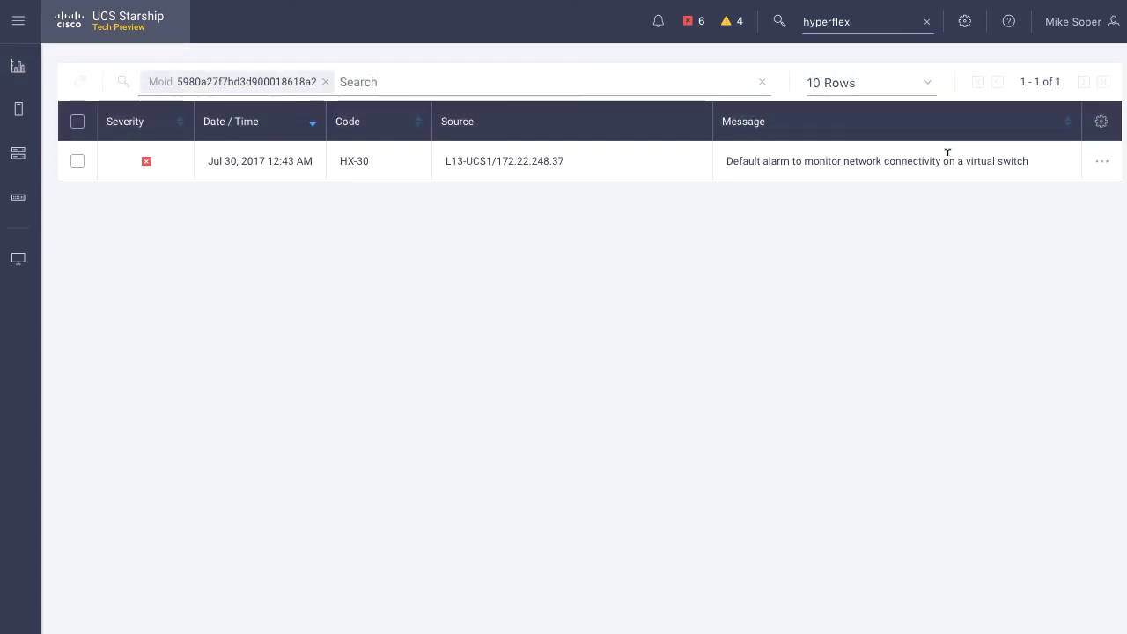